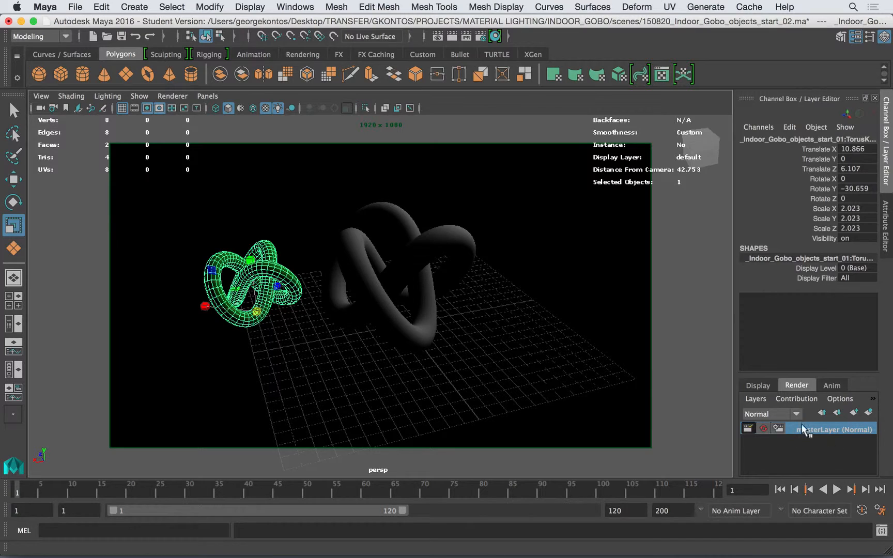
Step: Show the Outliner beside the perspective view and create a new render layer containing the first seven _Indoor_Gobo_objects_start items
left_click(380, 133)
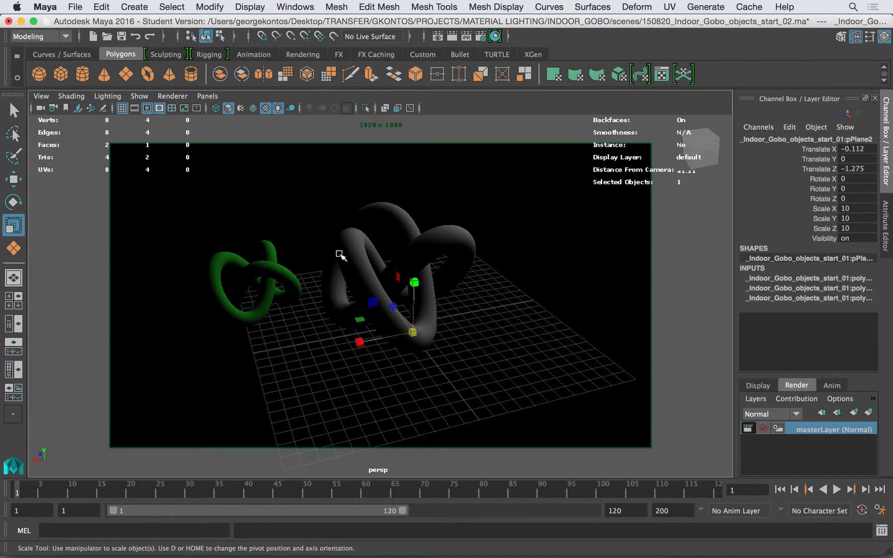
left_click(13, 324)
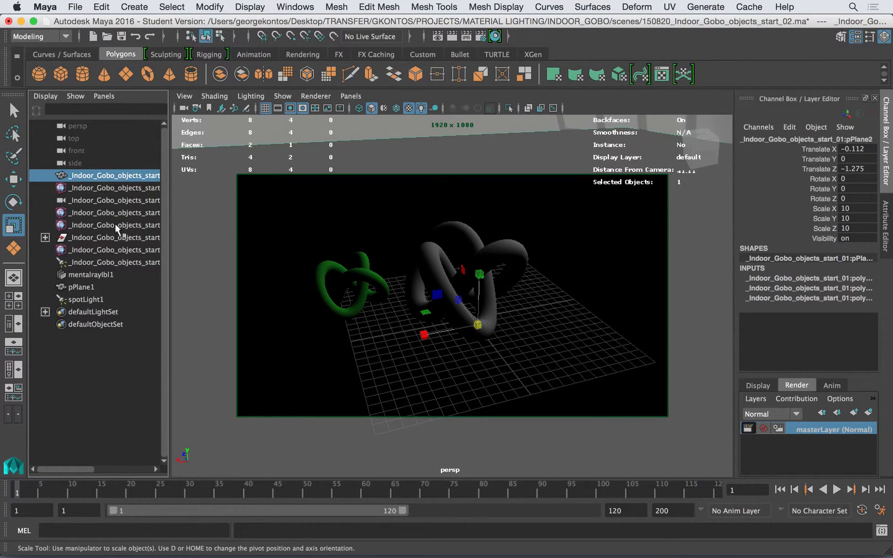
left_click_drag(108, 247, 114, 175)
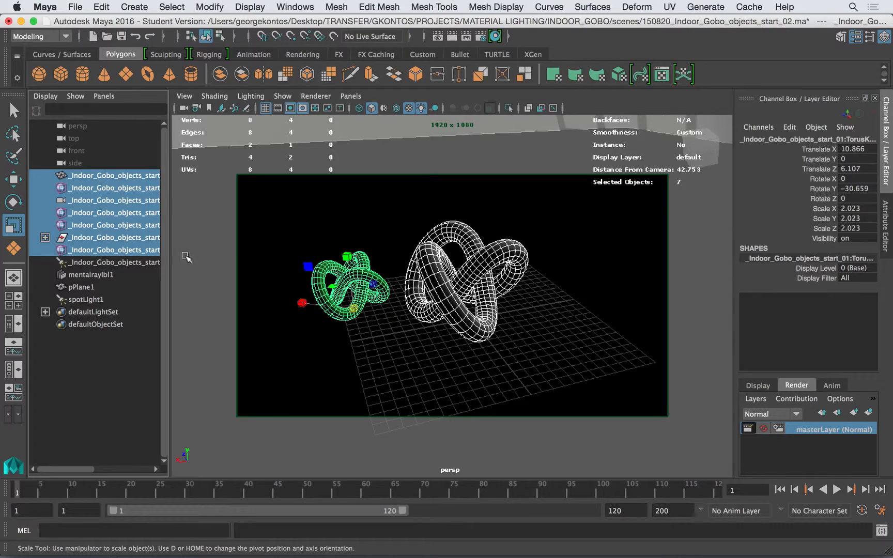
left_click(114, 260)
left_click(101, 286)
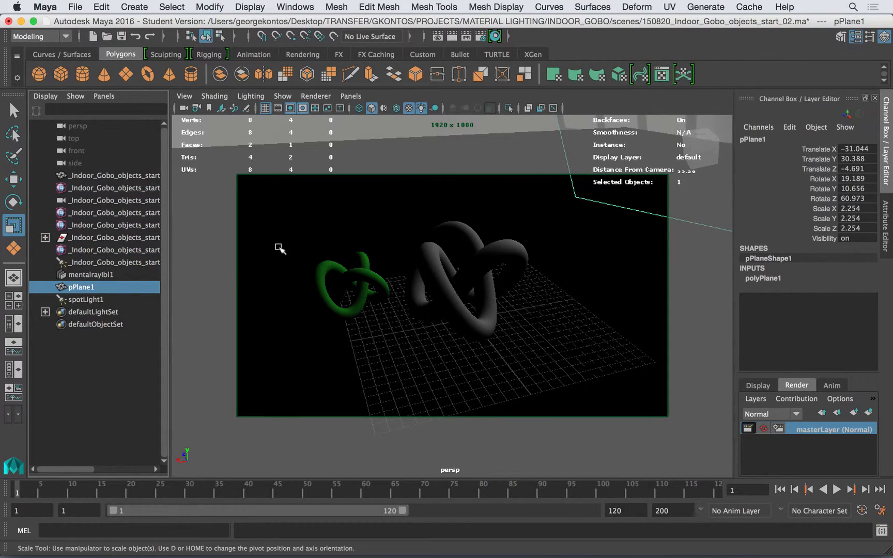
left_click_drag(116, 250, 127, 177)
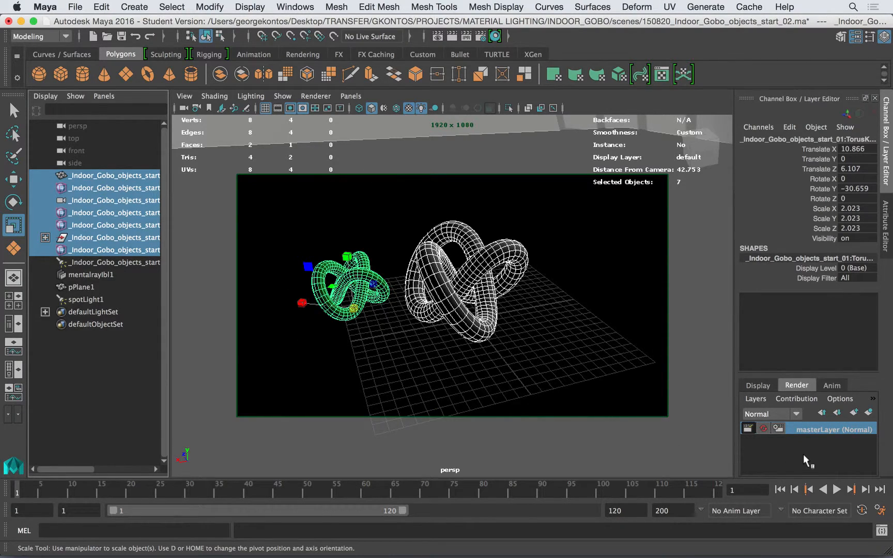
left_click(755, 385)
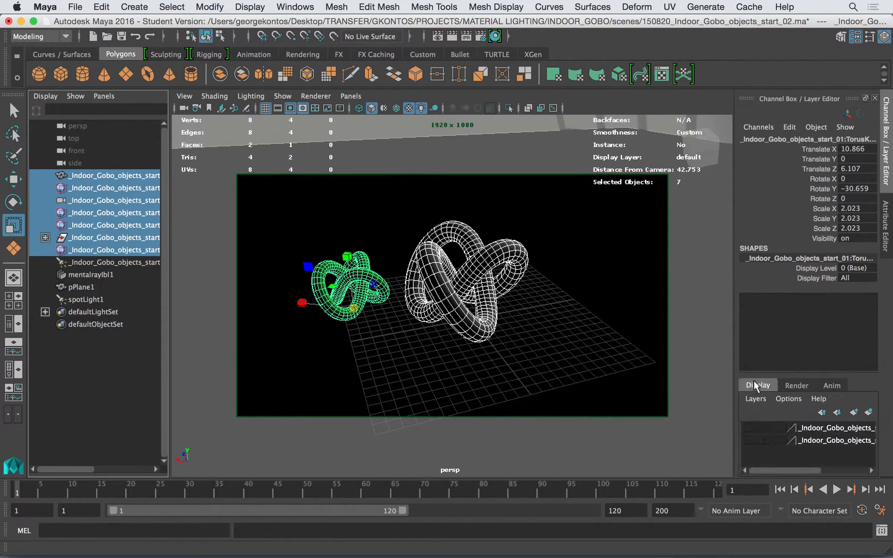
left_click(794, 385)
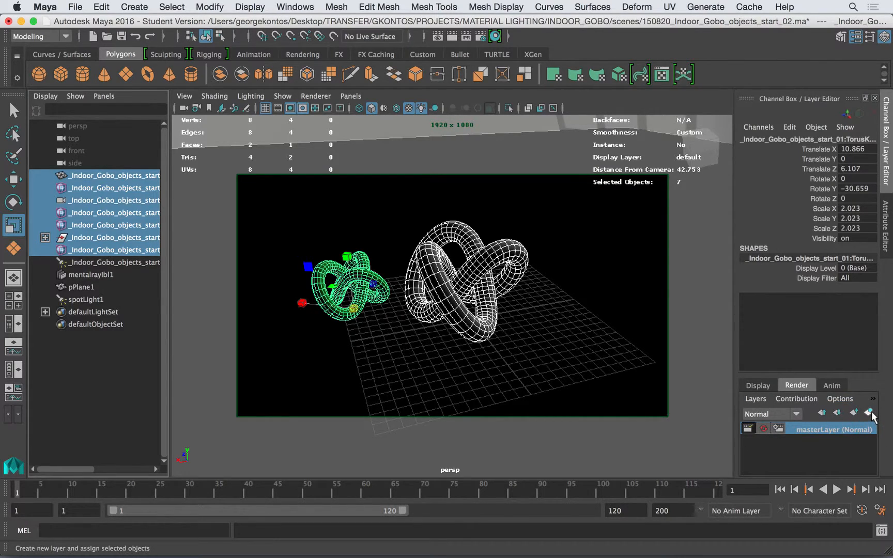
left_click(869, 413)
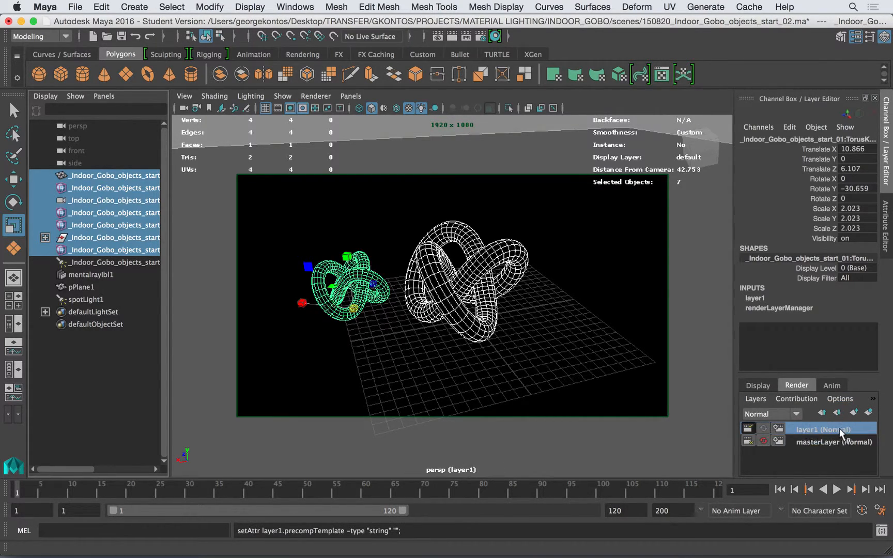
Step: Open the attributes of render layer layer1 and apply the Occlusion preset to it
right_click(809, 430)
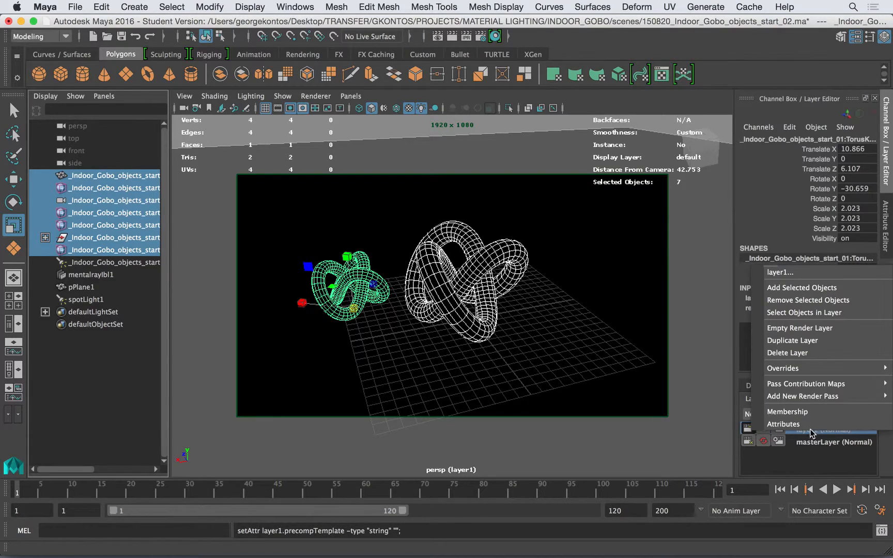
left_click(810, 425)
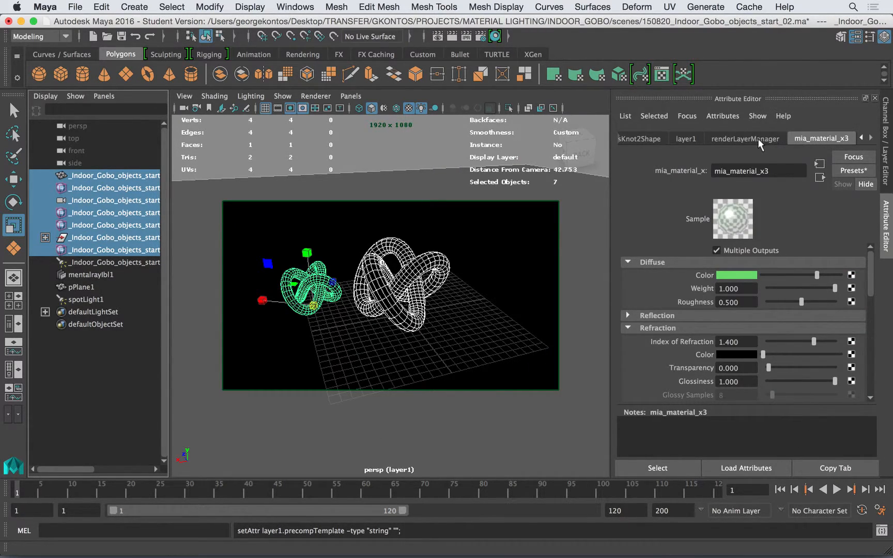
key("ctrl+a")
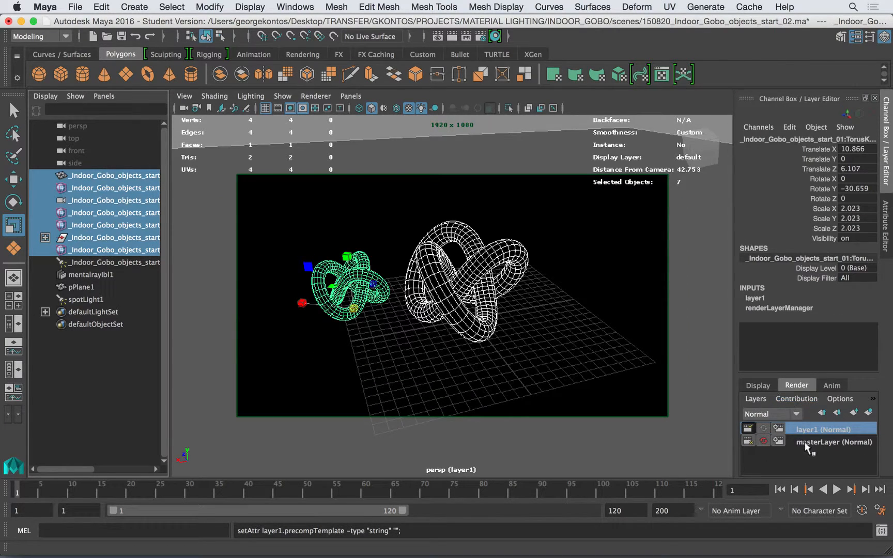
right_click(811, 429)
left_click(810, 417)
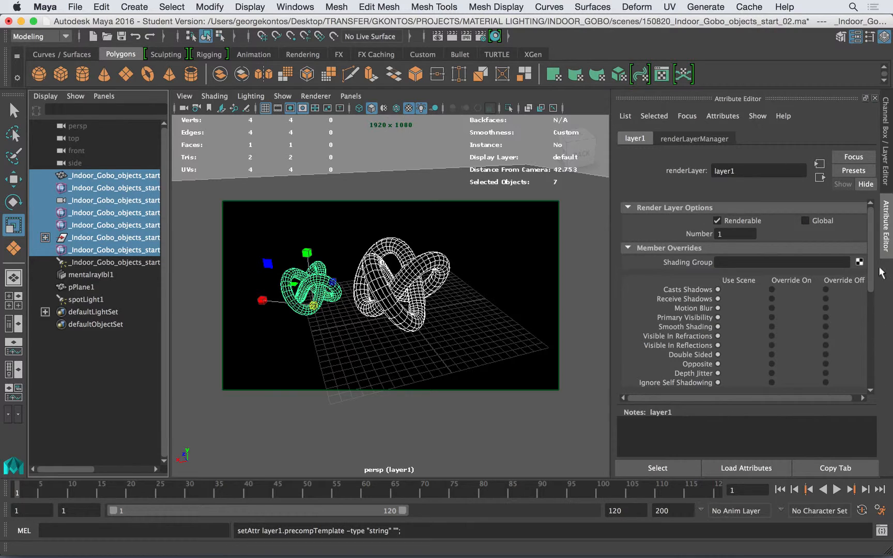
left_click(846, 172)
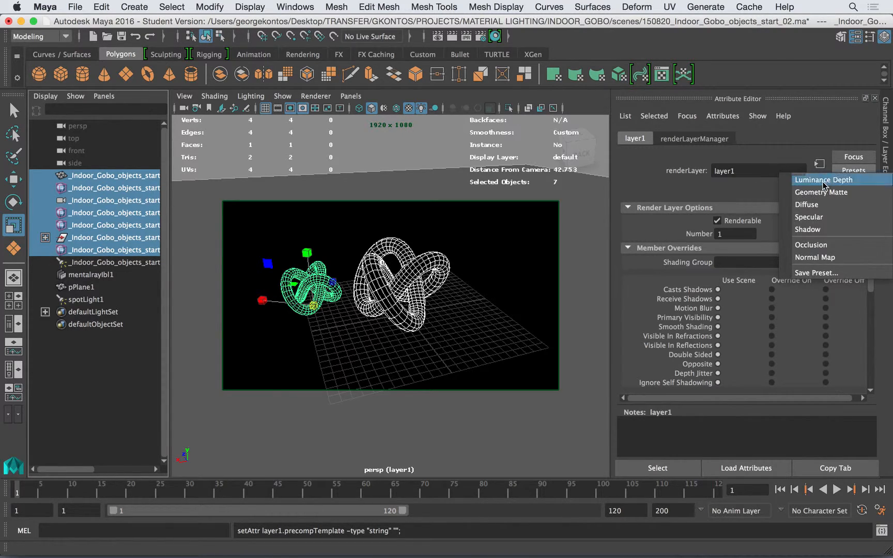
left_click(812, 244)
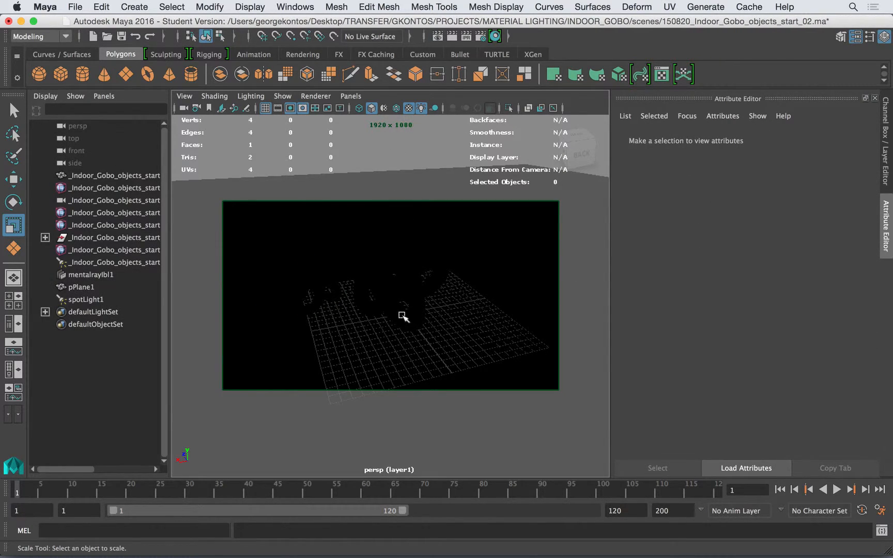
Step: Select the large knot and open the mib_amb_occlusion1 node connected to its surface shader's Out Color
left_click(419, 293)
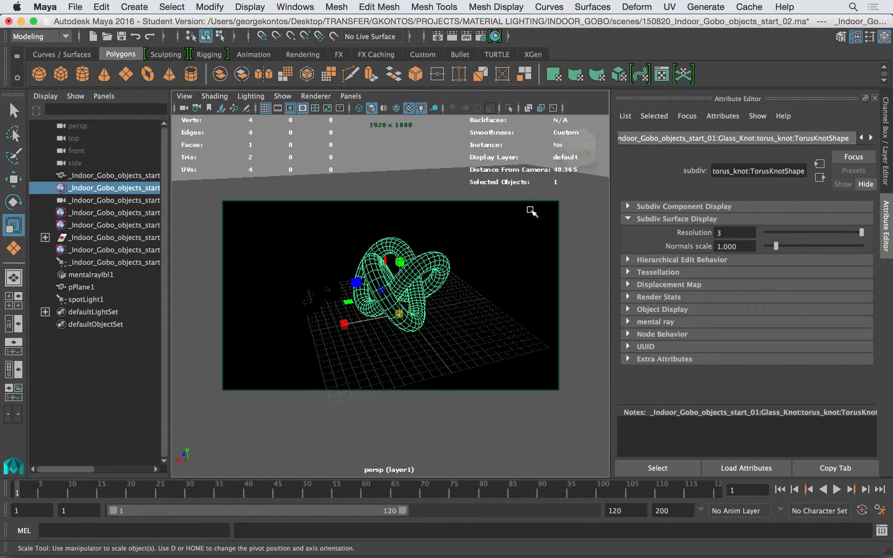
key("ctrl+a")
key("ctrl+a")
left_click(872, 138)
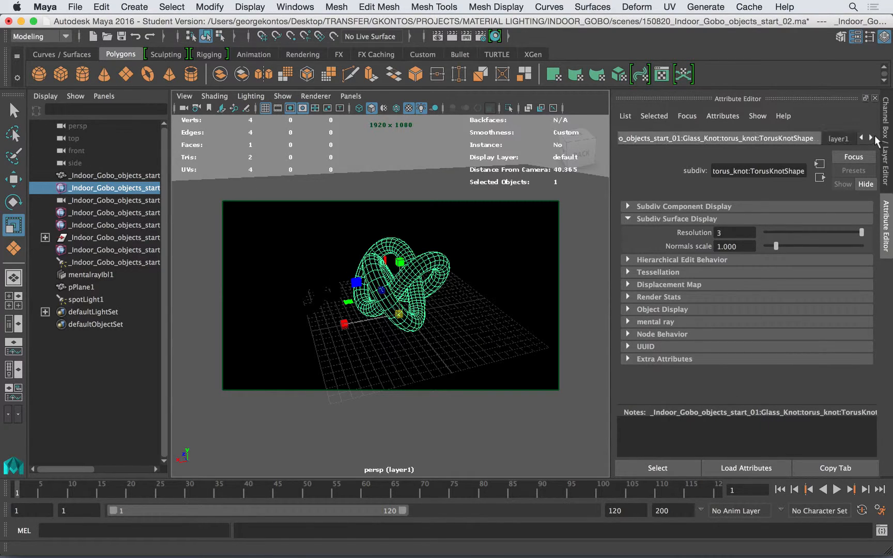
left_click(872, 138)
left_click(838, 138)
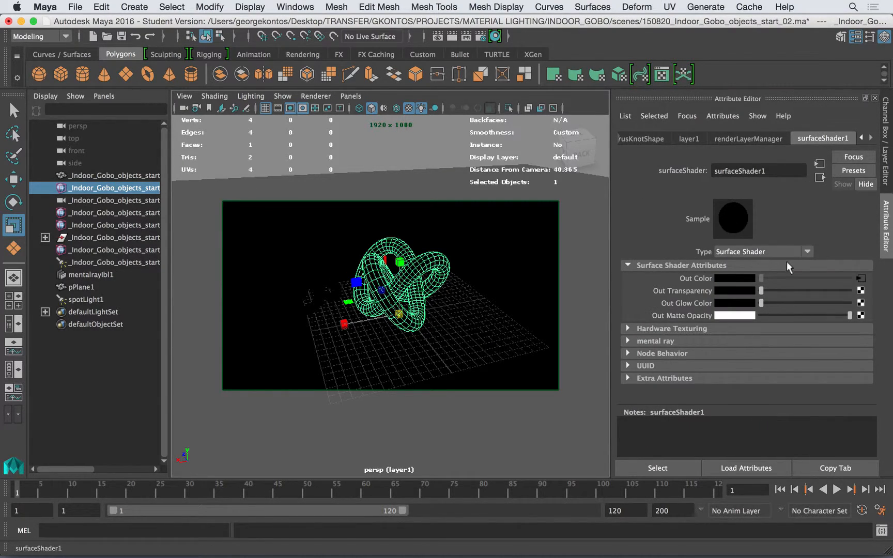
left_click(860, 279)
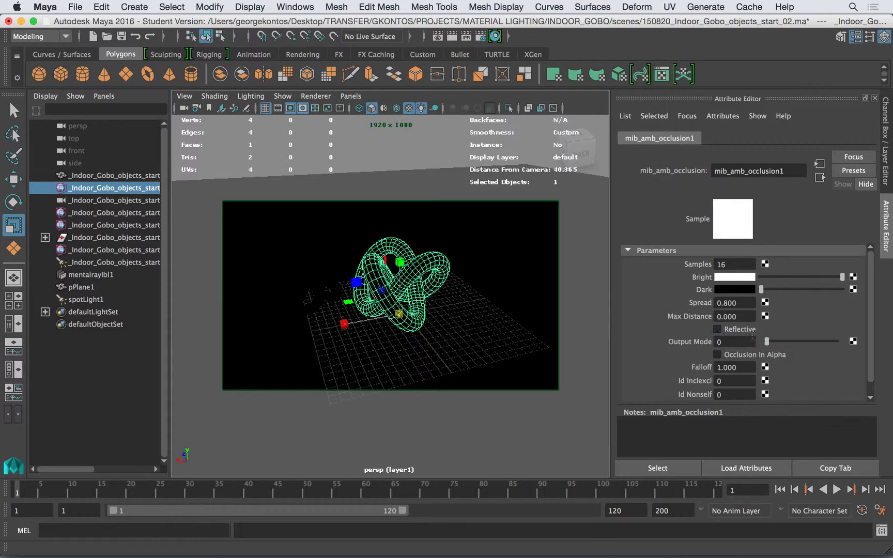
Step: Set the ambient occlusion node's Samples to 24 and Max Distance to 20
double_click(722, 264)
type("24")
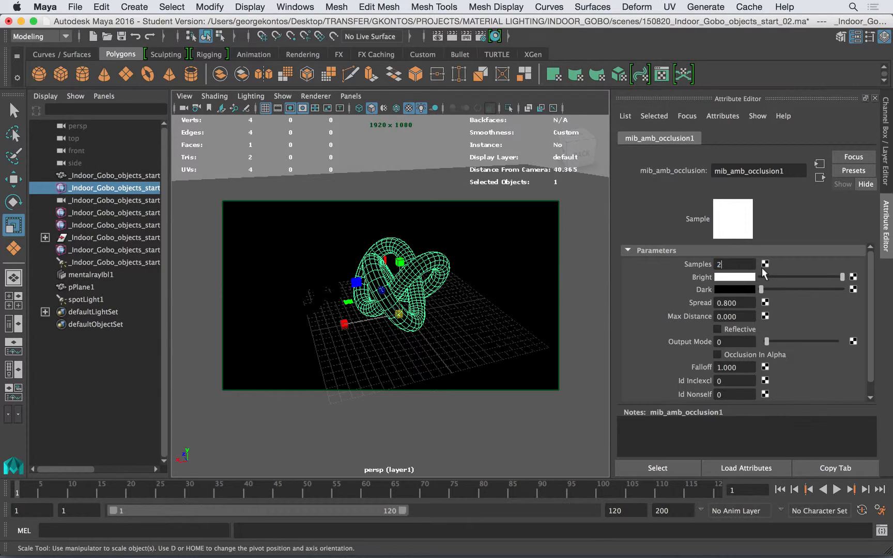
double_click(738, 317)
type("20")
key("Return")
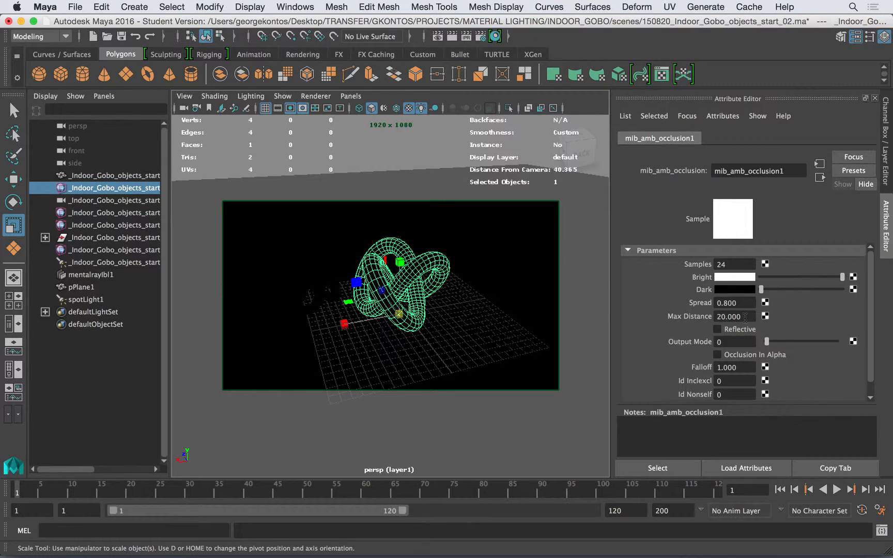
Step: Open the Render View and test-render a region between the two knots to inspect the occlusion grain
left_click(438, 38)
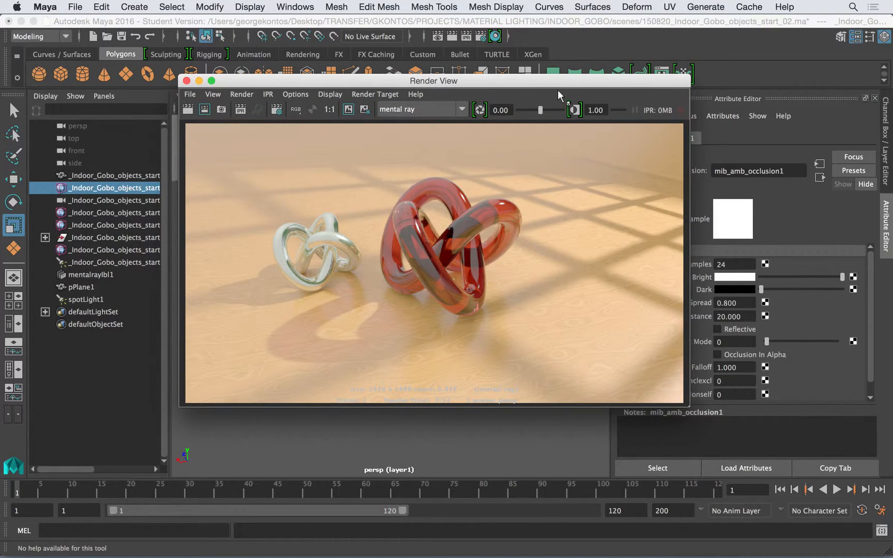
left_click_drag(539, 81, 480, 77)
left_click_drag(276, 220, 352, 303)
left_click(146, 105)
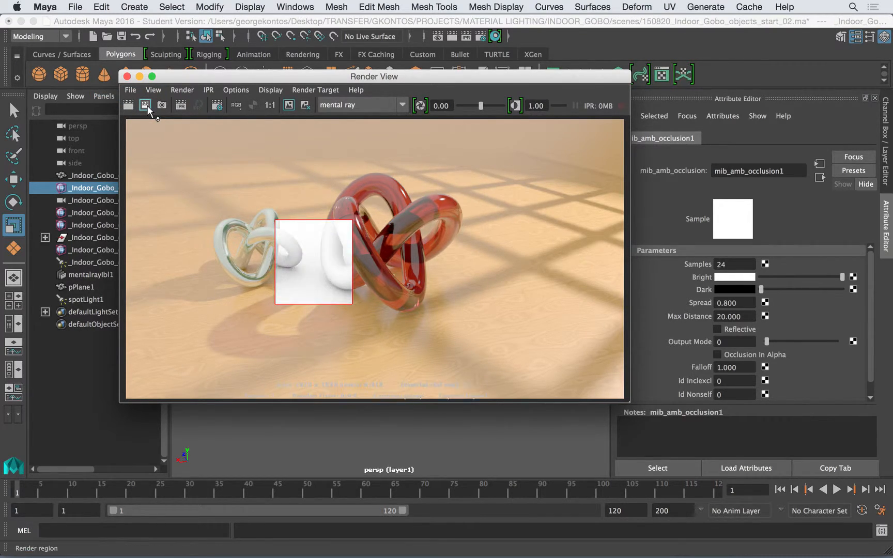
scroll(331, 267, "up", 5)
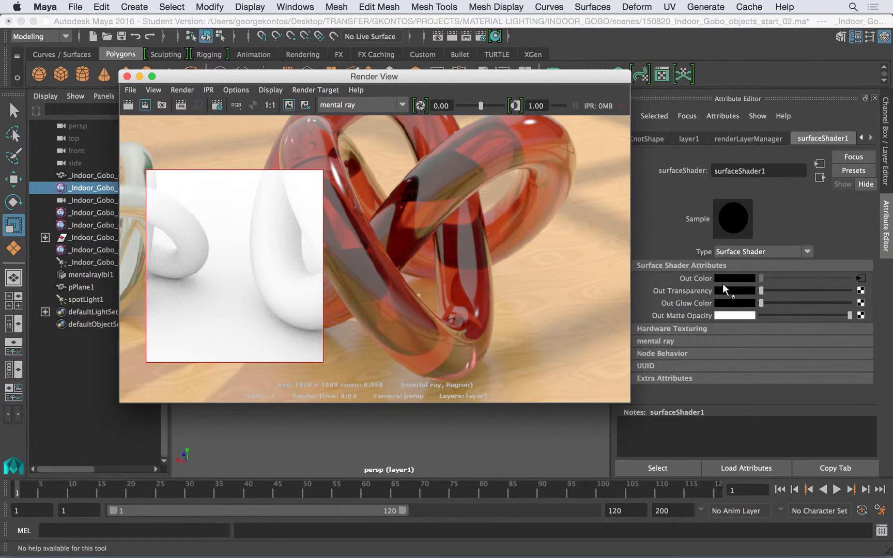
Step: Set the ambient occlusion Samples to 60 and re-render the same region between the knots
left_click_drag(569, 78, 446, 90)
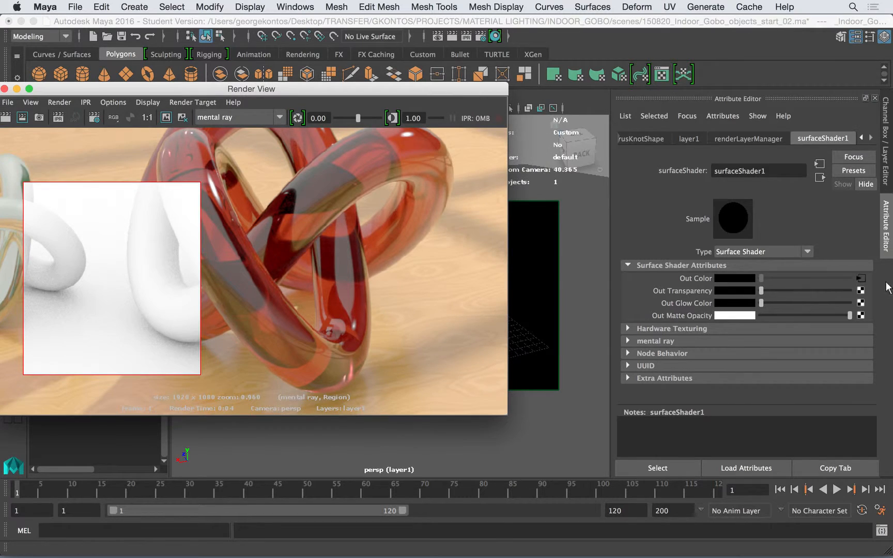
left_click(860, 277)
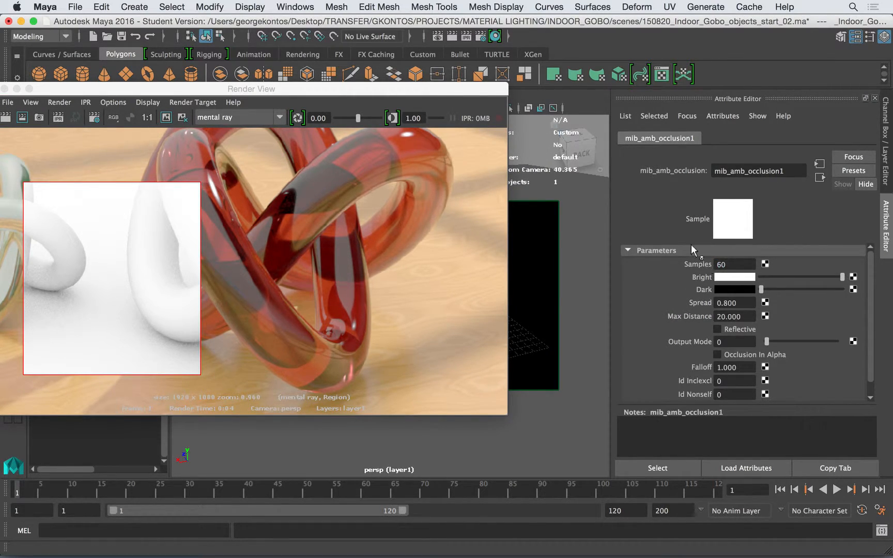
left_click_drag(417, 89, 698, 98)
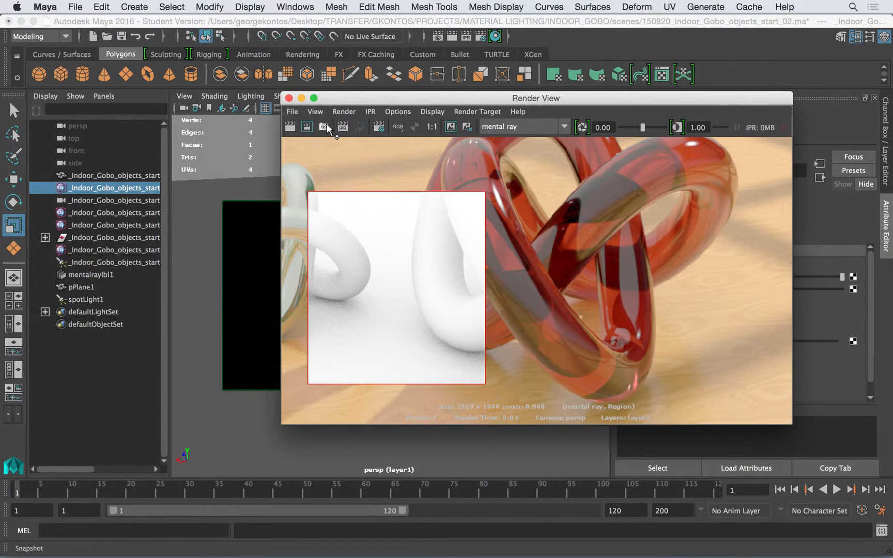
left_click(308, 126)
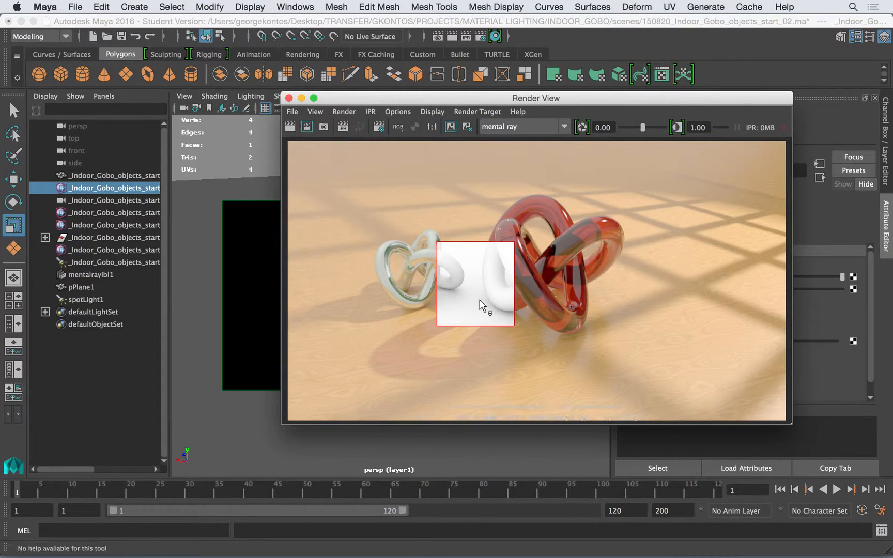
scroll(479, 299, "up", 4)
scroll(385, 302, "down", 8)
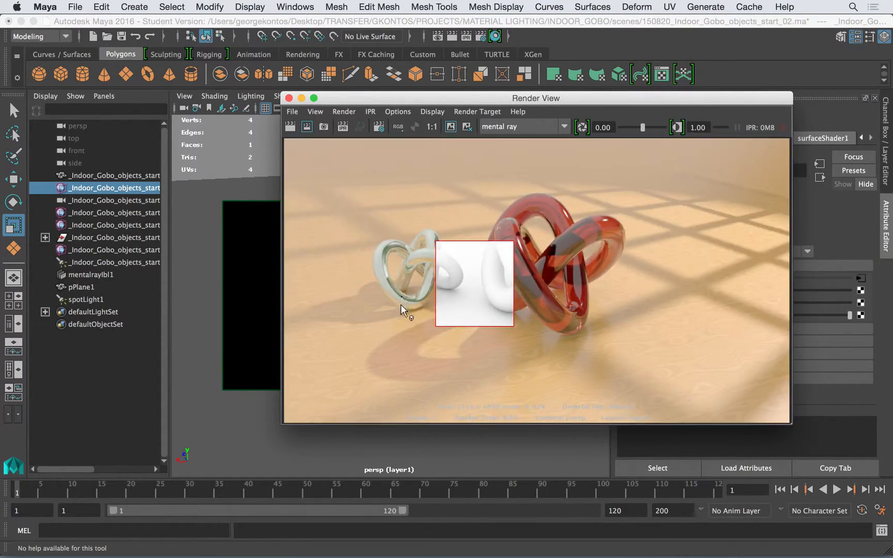
Step: Render the full occlusion frame and save it as a PSD in the sourceimages folder, with a file name ending in _01.psd
left_click(290, 125)
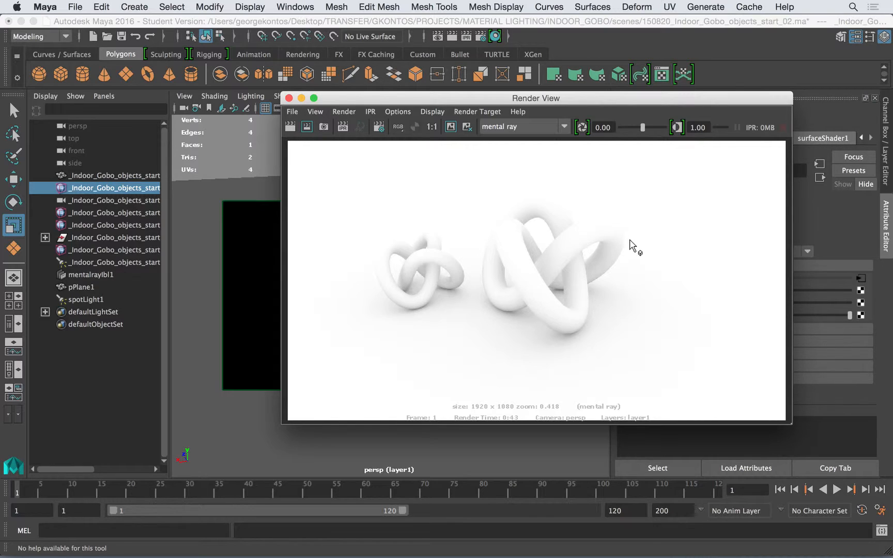
left_click(292, 112)
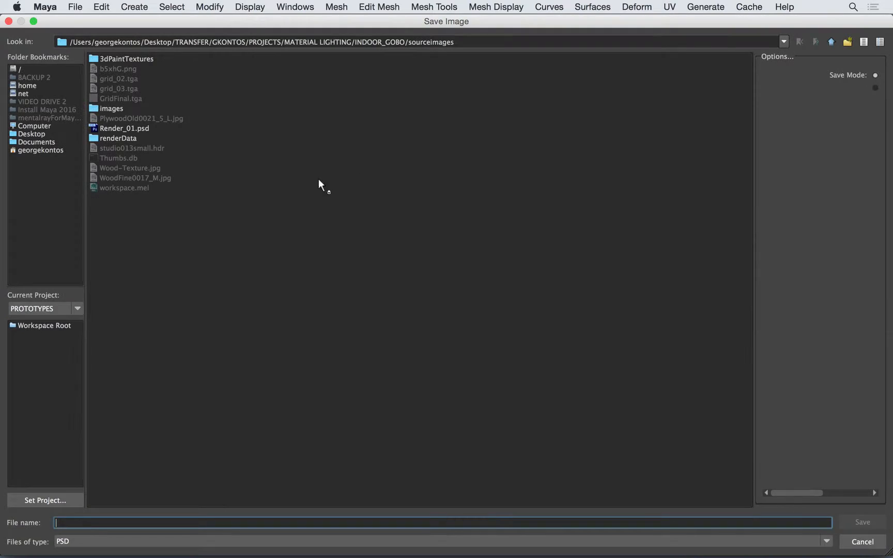
left_click(126, 130)
left_click(82, 523)
key("BackSpace")
key("BackSpace")
key("BackSpace")
key("BackSpace")
key("BackSpace")
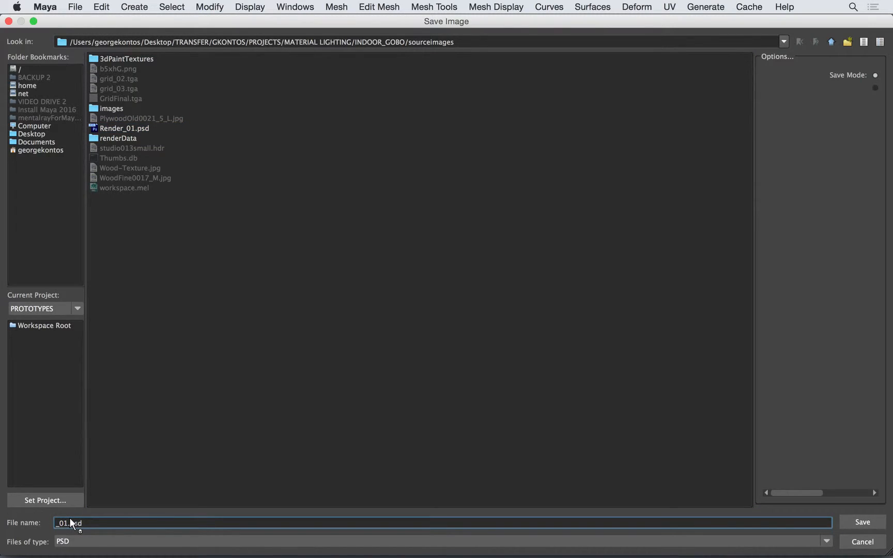
key("Return")
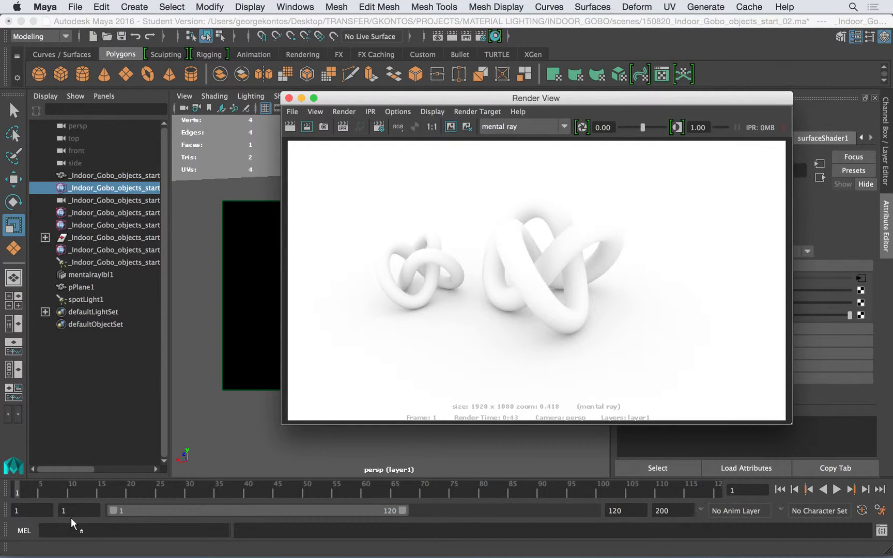
Step: Switch to Photoshop, fit all of Render_01.psd in view and accept the Background layer's default blending options
key("super+Tab")
key("super+Tab")
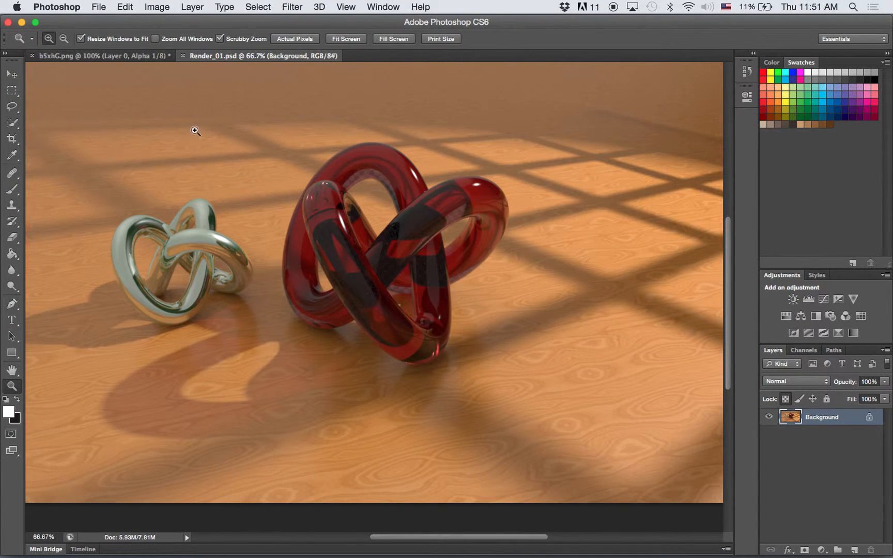
scroll(230, 163, "down", 2, "alt")
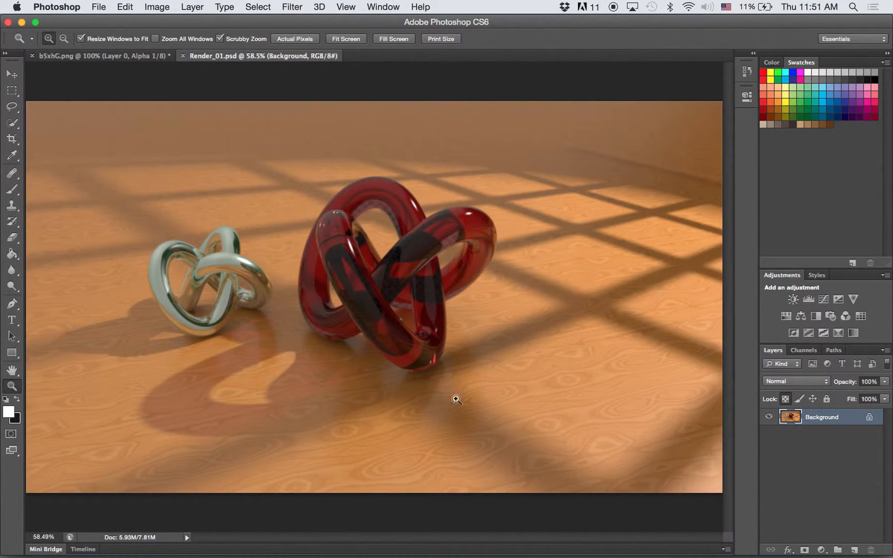
double_click(791, 418)
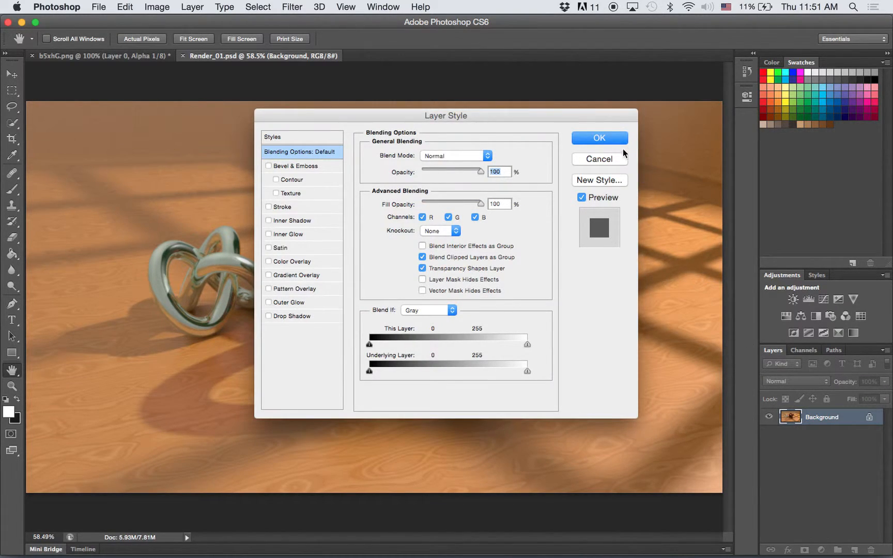
left_click(602, 138)
key("z")
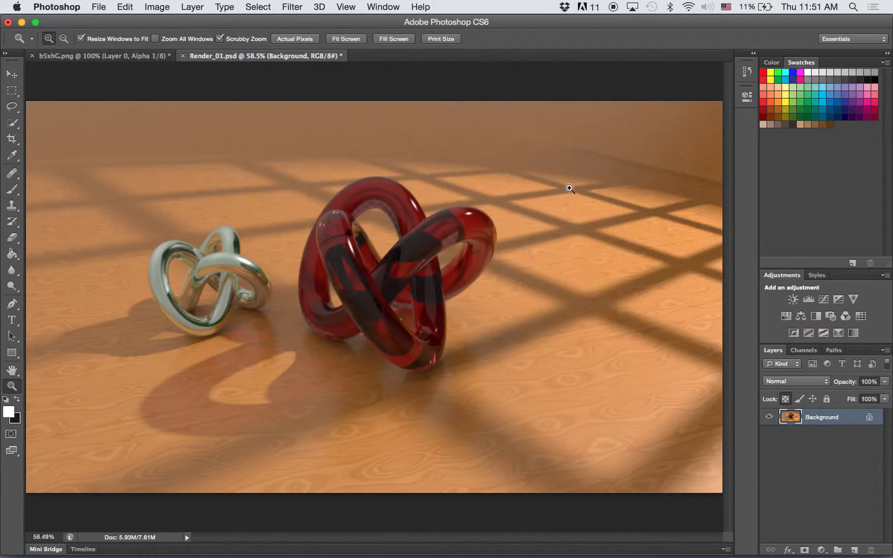
Step: Open the occlusion render Ocl_01.psd from the INDOOR_GOBO project's sourceimages folder
left_click(100, 8)
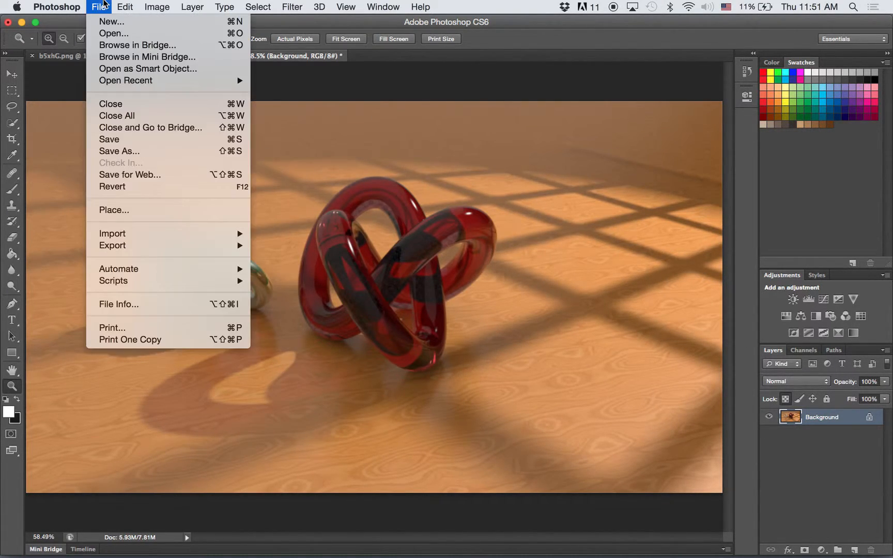
left_click(112, 35)
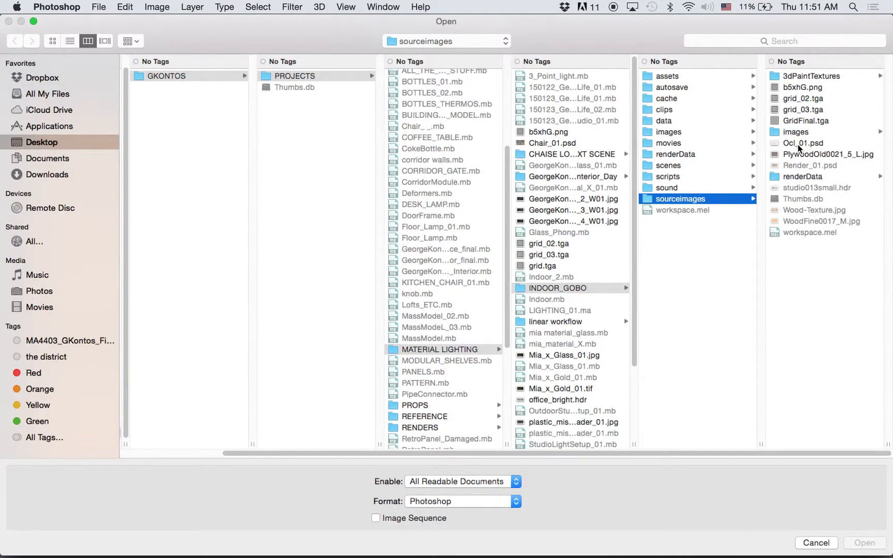
double_click(802, 143)
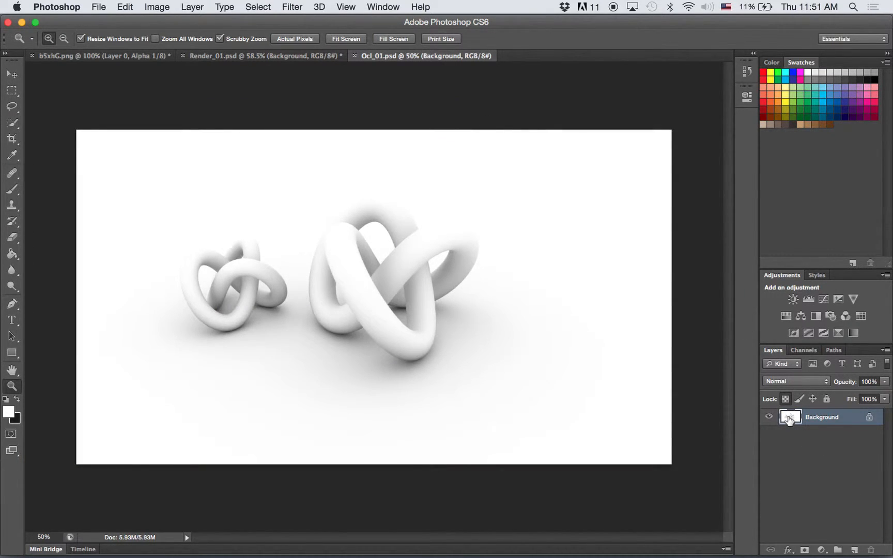
Step: Copy the occlusion image into Render_01.psd as a new layer above the Background and set its blend mode to Multiply
double_click(790, 419)
left_click(611, 138)
key("z")
left_click(276, 57)
key("cmd+v")
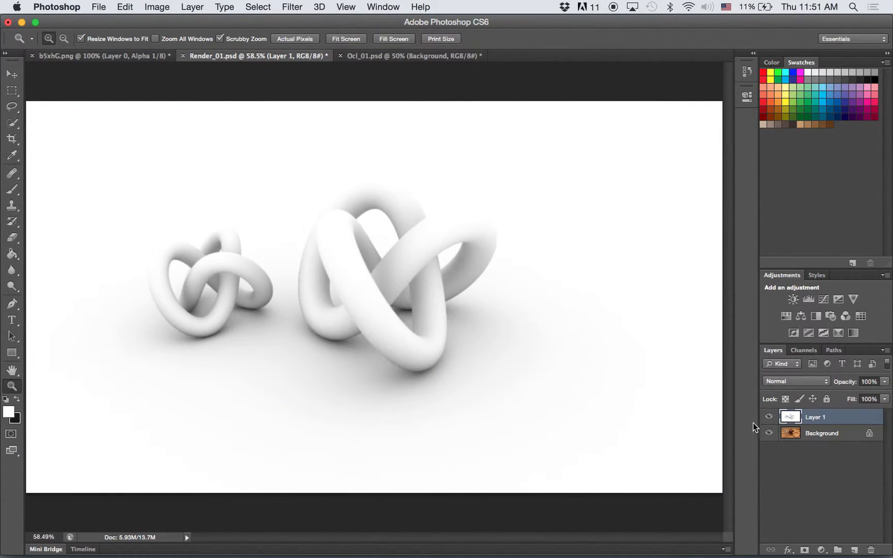
left_click(776, 383)
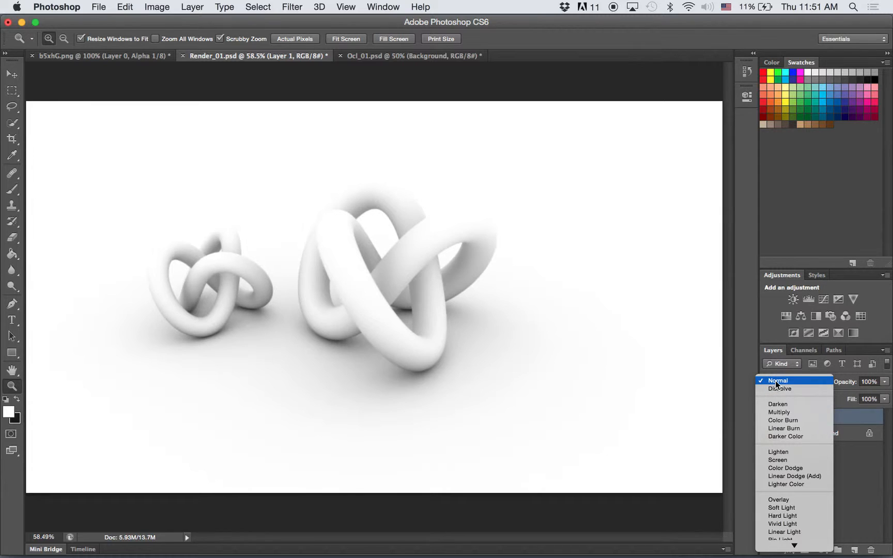
left_click(784, 413)
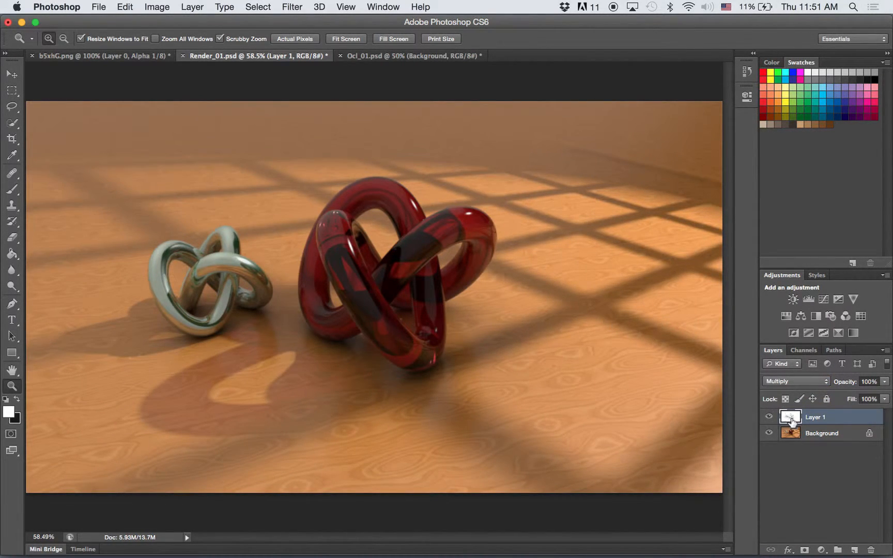
Step: Compare the whole render with the occlusion layer hidden and shown
left_click(770, 418)
left_click(770, 418)
left_click(770, 418)
left_click(770, 417)
left_click(770, 417)
left_click(771, 418)
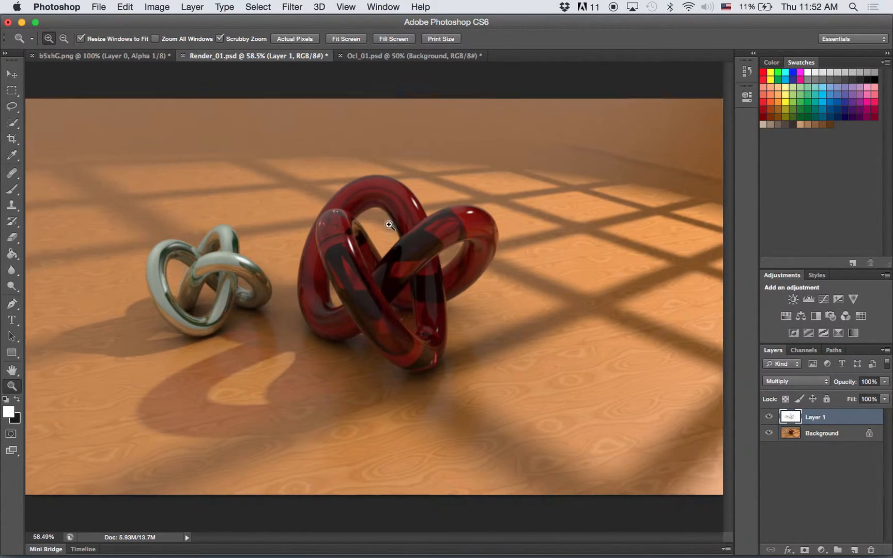
Step: Inspect the contact shadows beneath the silver knot at 300% with the occlusion layer hidden and shown
key("super+1")
left_click_drag(367, 326, 484, 228)
left_click(369, 293)
left_click_drag(373, 293, 567, 361)
left_click(434, 305)
left_click_drag(434, 305, 445, 290)
left_click(769, 417)
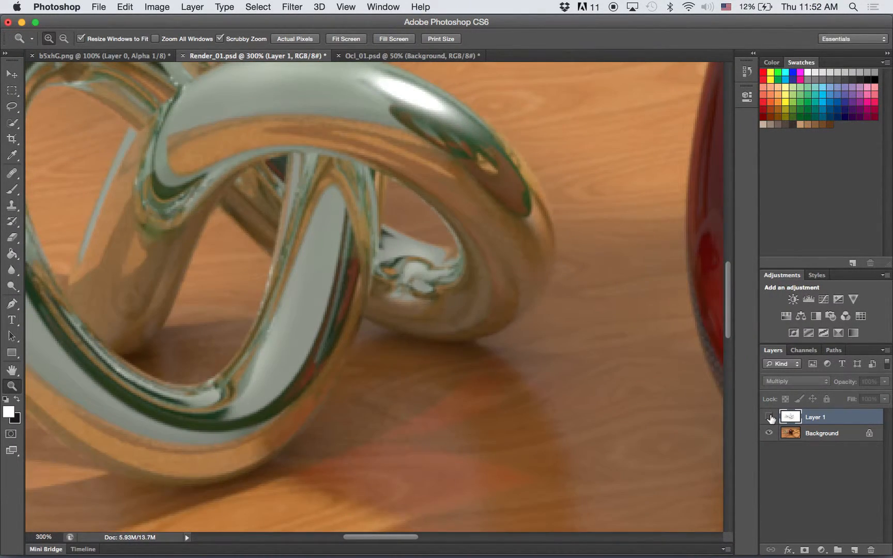
left_click(770, 417)
left_click(769, 417)
left_click(770, 417)
Step: Set the occlusion layer's opacity to 65% and compare the silver knot with and without the layer
left_click(885, 381)
left_click_drag(886, 394, 875, 397)
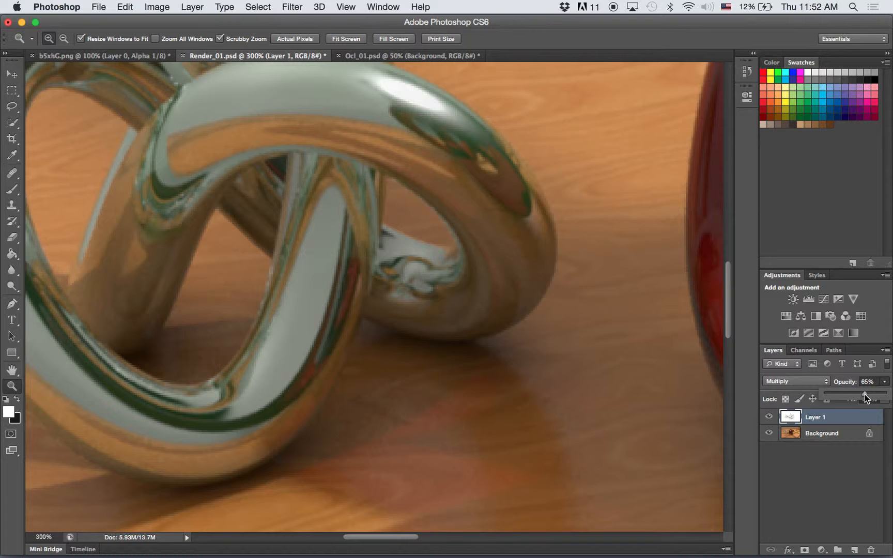
left_click(770, 417)
left_click(770, 417)
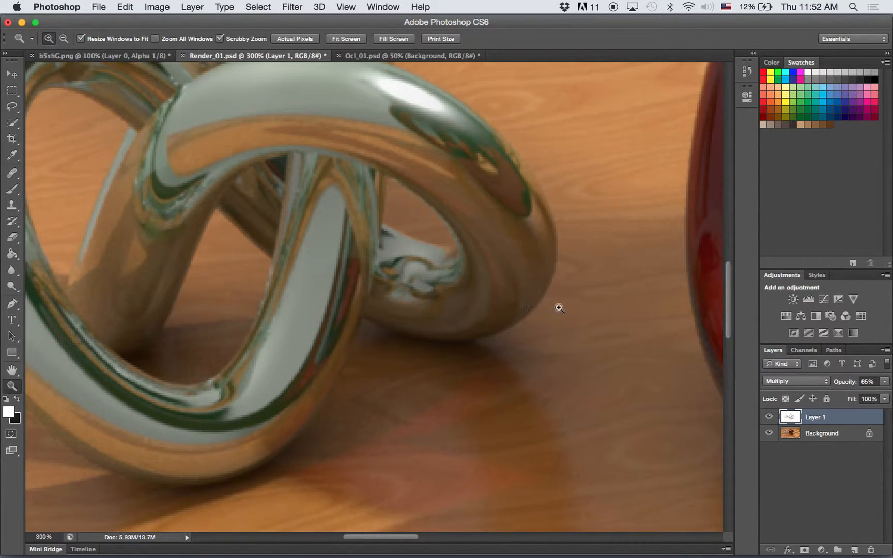
left_click_drag(559, 308, 462, 298)
left_click_drag(517, 268, 538, 276)
left_click_drag(319, 271, 420, 264)
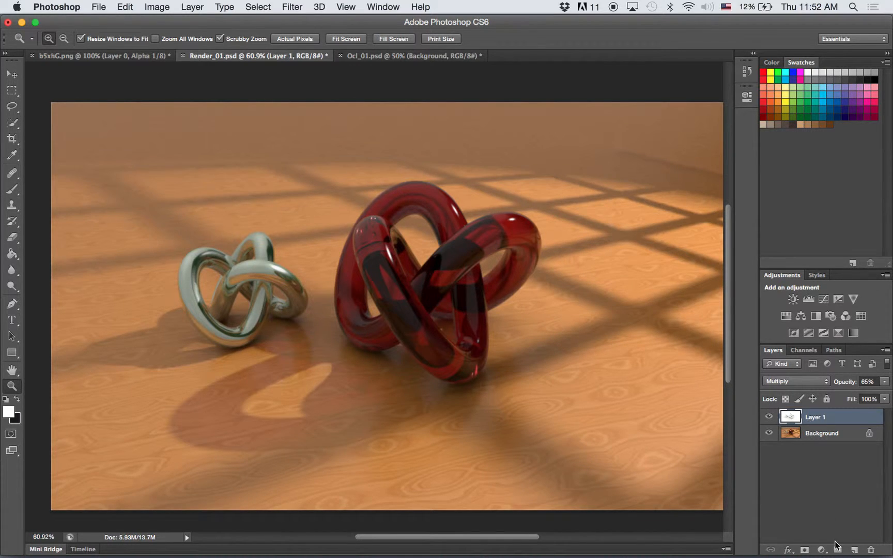
Step: Add a Curves adjustment layer that strongly brightens the image, feather its mask 1.6 px and invert the mask
left_click(821, 550)
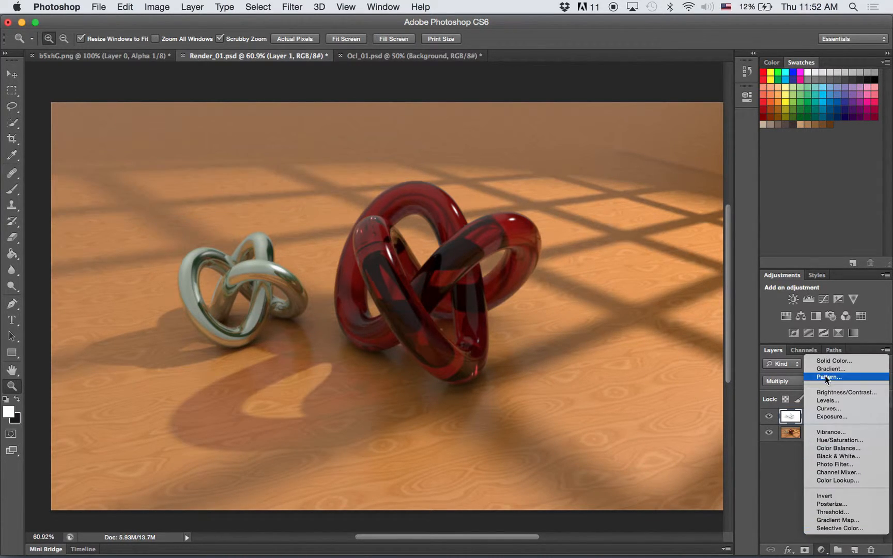
left_click(831, 410)
left_click_drag(657, 204, 635, 191)
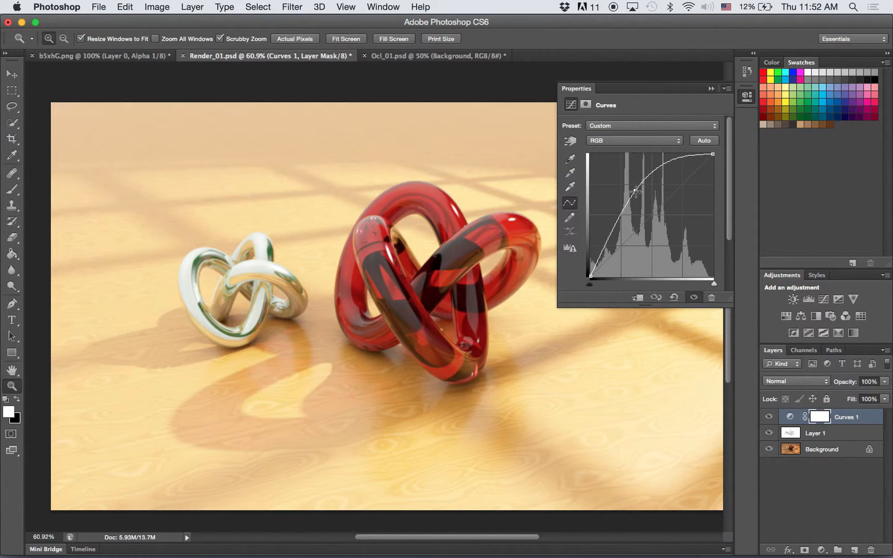
left_click(586, 105)
left_click_drag(570, 212, 580, 210)
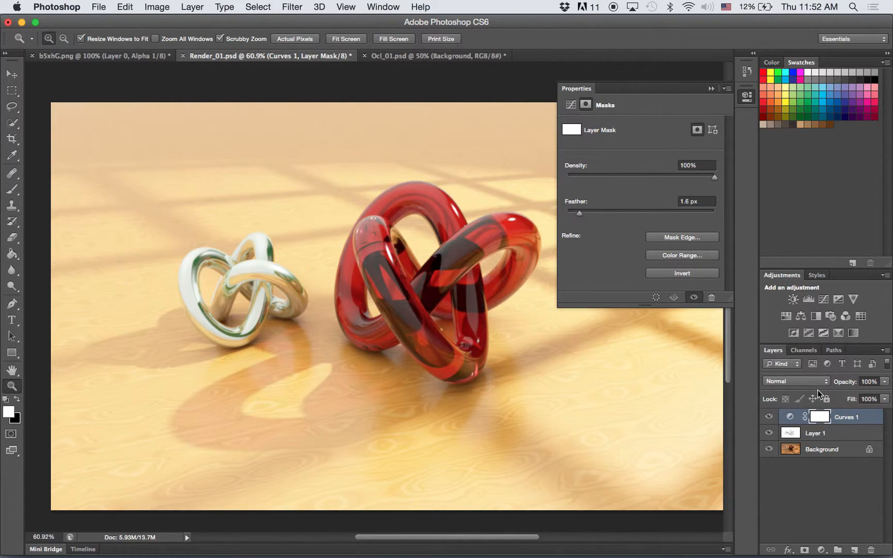
left_click(683, 274)
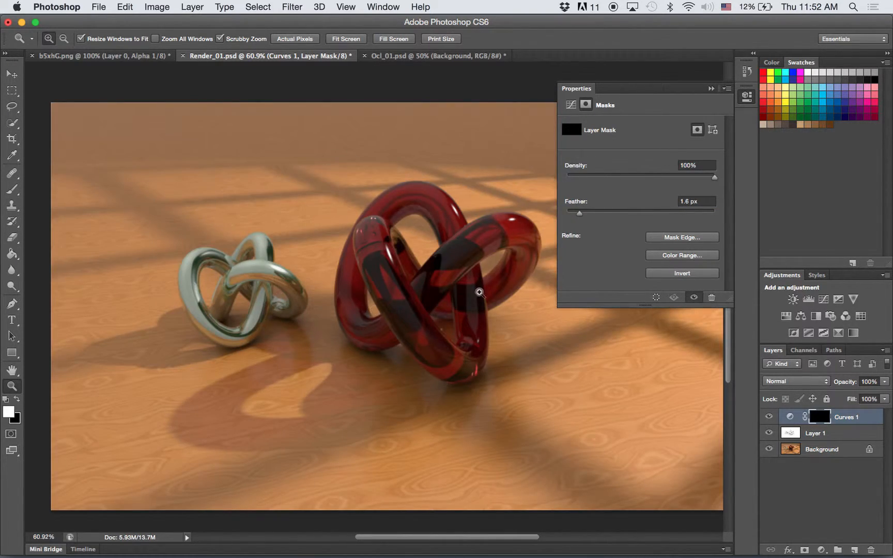
left_click(712, 88)
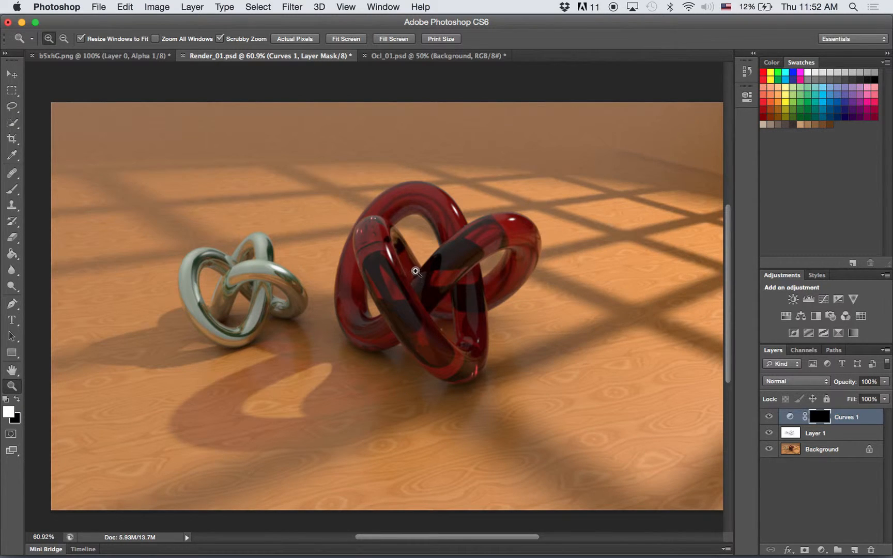
Step: Paint white on the Curves mask with a 74 px brush at 4% flow to brighten the red glass knot and silver knot
key("b")
left_click(327, 39)
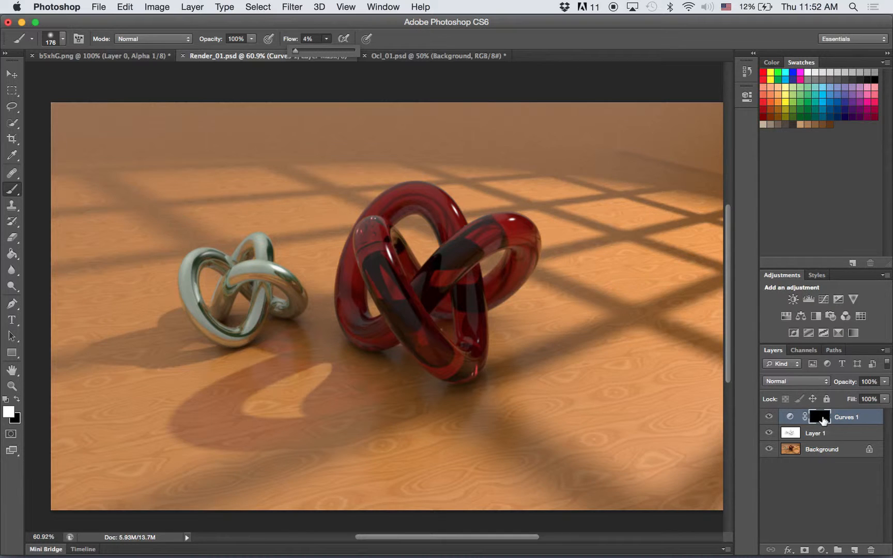
left_click(499, 233)
mouse_move(494, 229)
left_mouse_down()
mouse_move(430, 303)
mouse_move(458, 284)
mouse_move(409, 283)
left_mouse_up()
key("x")
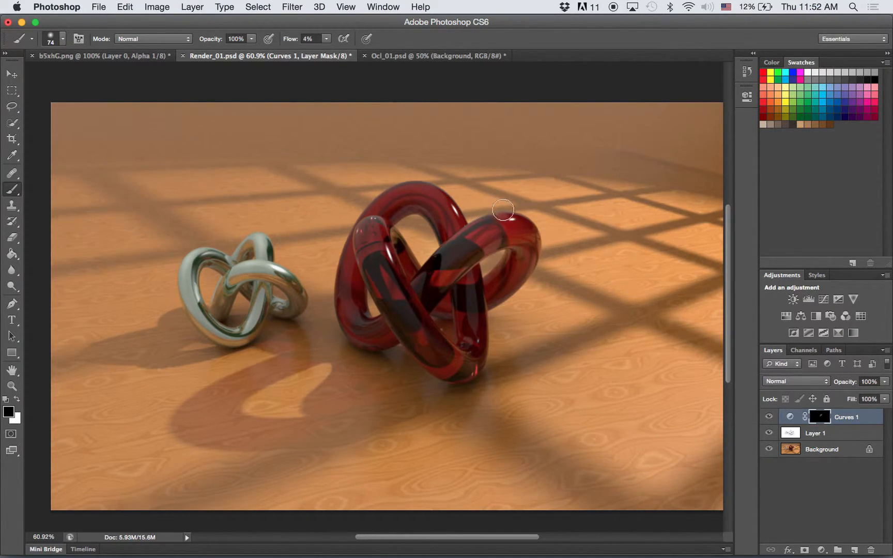
key("x")
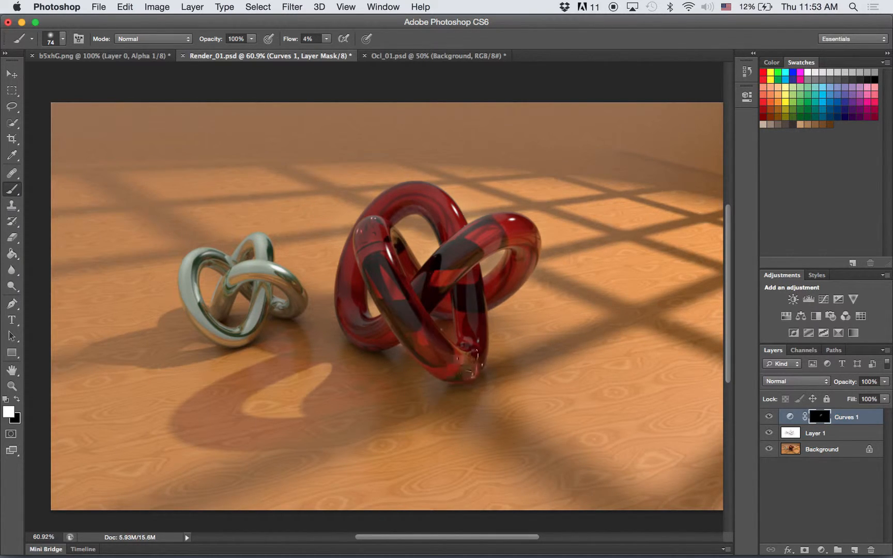
mouse_move(390, 323)
left_mouse_down()
mouse_move(364, 260)
mouse_move(385, 240)
mouse_move(390, 204)
mouse_move(410, 195)
mouse_move(462, 247)
mouse_move(498, 219)
left_mouse_up()
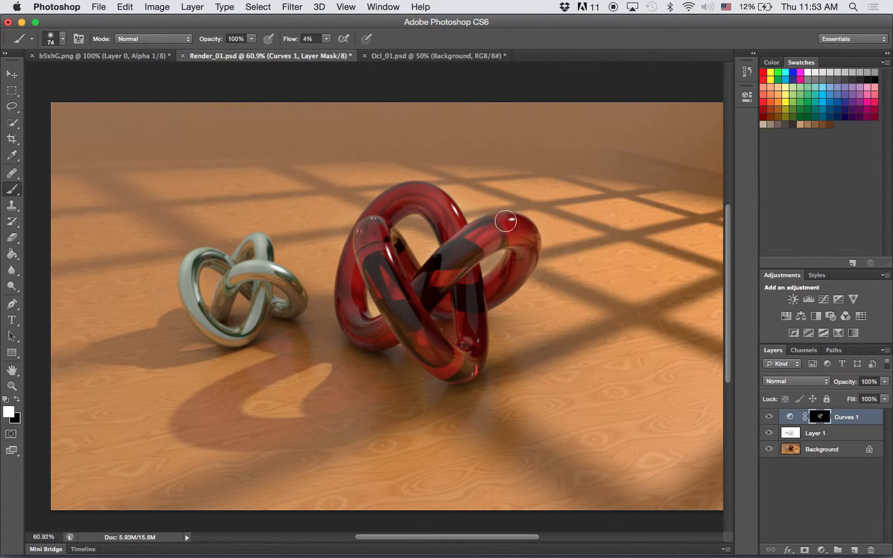
mouse_move(239, 269)
left_mouse_down()
mouse_move(260, 293)
mouse_move(236, 338)
mouse_move(211, 268)
mouse_move(193, 310)
mouse_move(191, 267)
left_mouse_up()
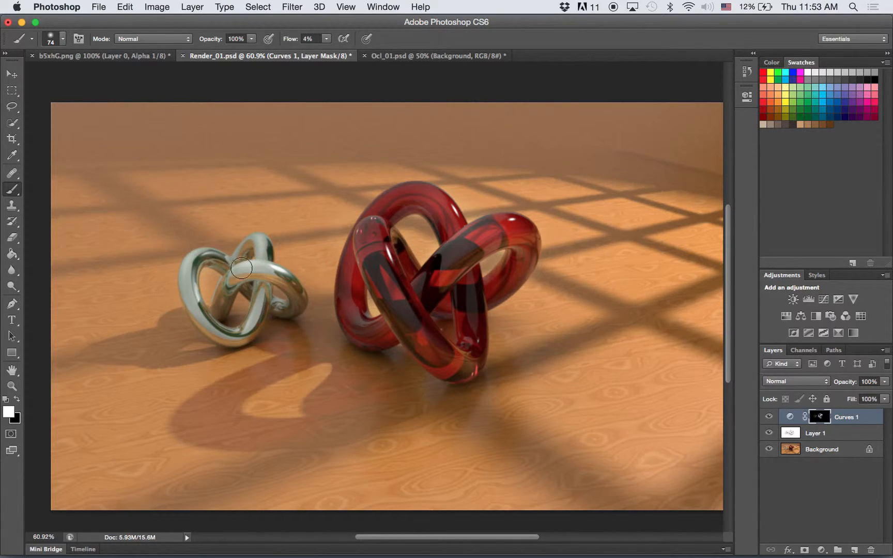
Step: Compare the image with and without the brightening Curves layer, set its opacity to 88% and rename it L
left_click(769, 417)
left_click(769, 417)
left_click(769, 418)
left_click(769, 418)
left_click(885, 382)
left_click(476, 242)
key("x")
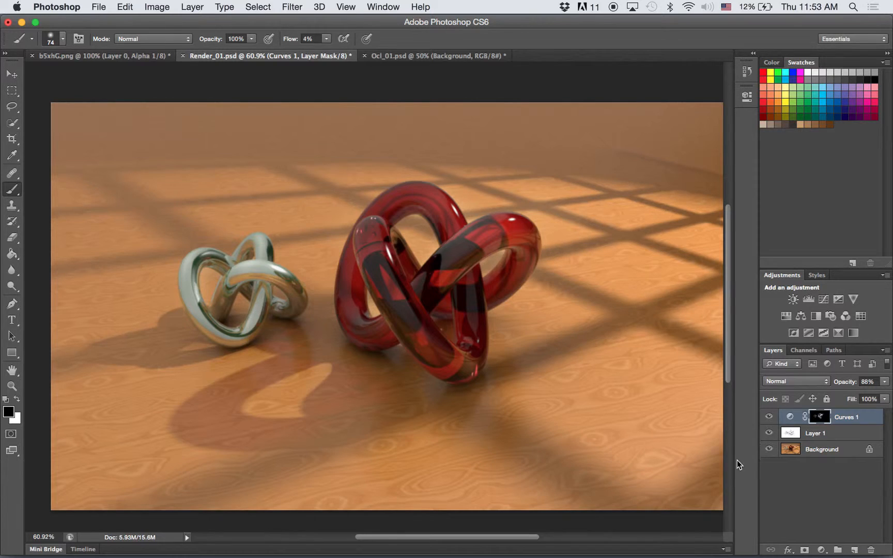
double_click(844, 417)
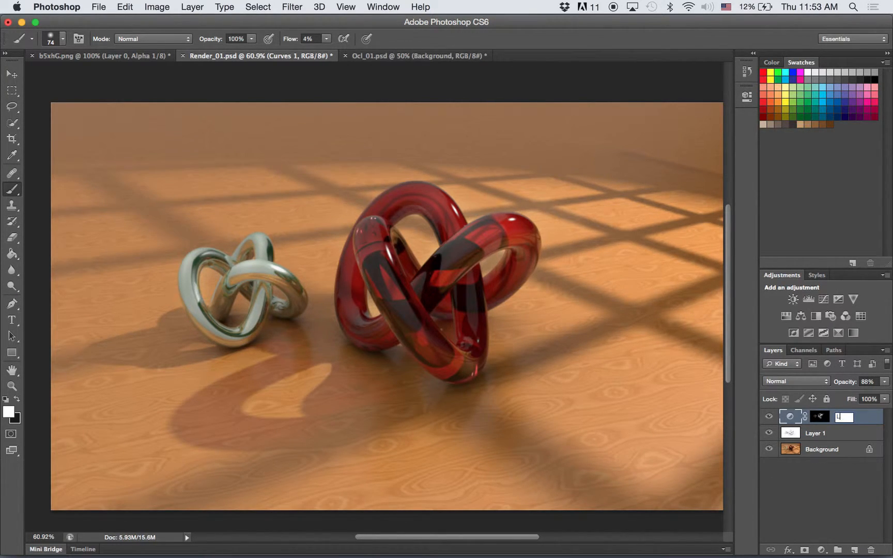
type("L")
key("Return")
Step: Add a second Curves adjustment layer that strongly darkens the image, feather its mask 2.1 px and invert the mask
left_click(822, 550)
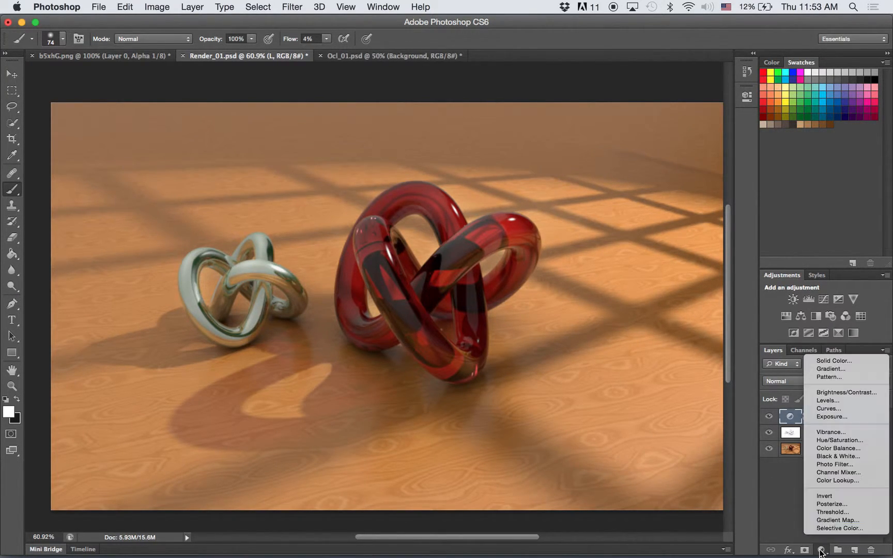
left_click(841, 408)
left_click_drag(657, 211, 676, 234)
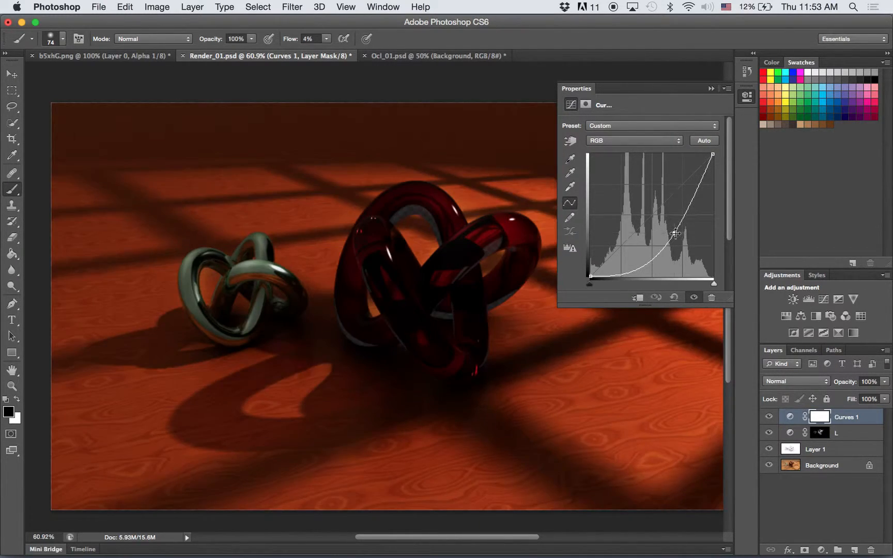
left_click(587, 104)
left_click_drag(571, 213, 575, 213)
left_click_drag(664, 212, 584, 212)
left_click(662, 273)
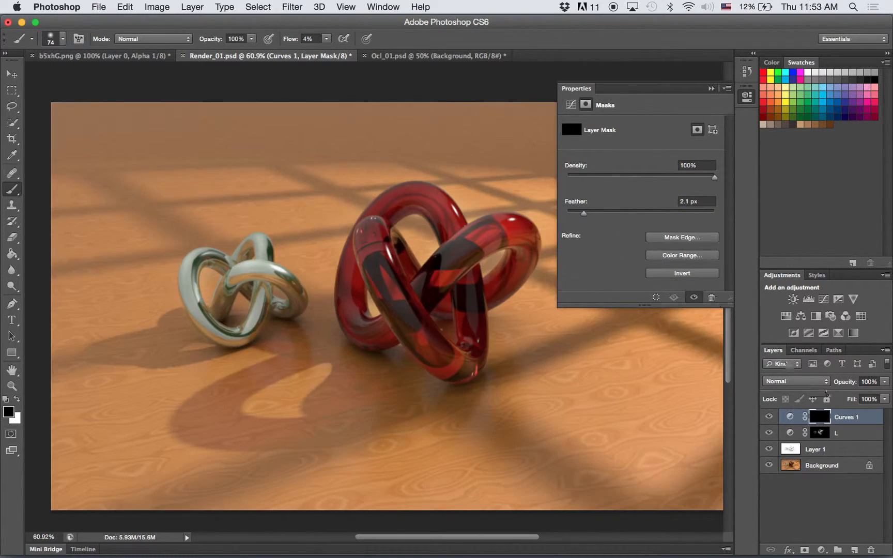
Step: Rename the darkening Curves layer as D and collapse its curve settings
left_click(848, 420)
double_click(849, 417)
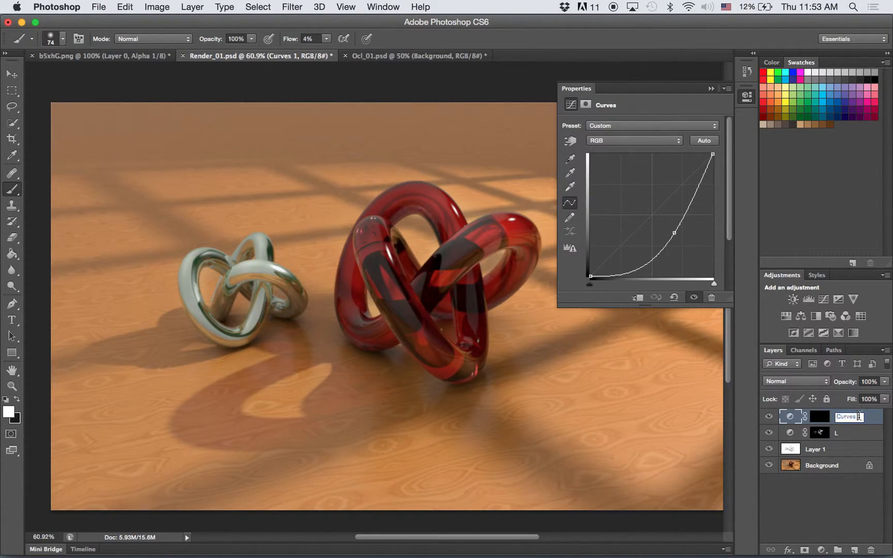
type("D")
key("Return")
left_click(712, 88)
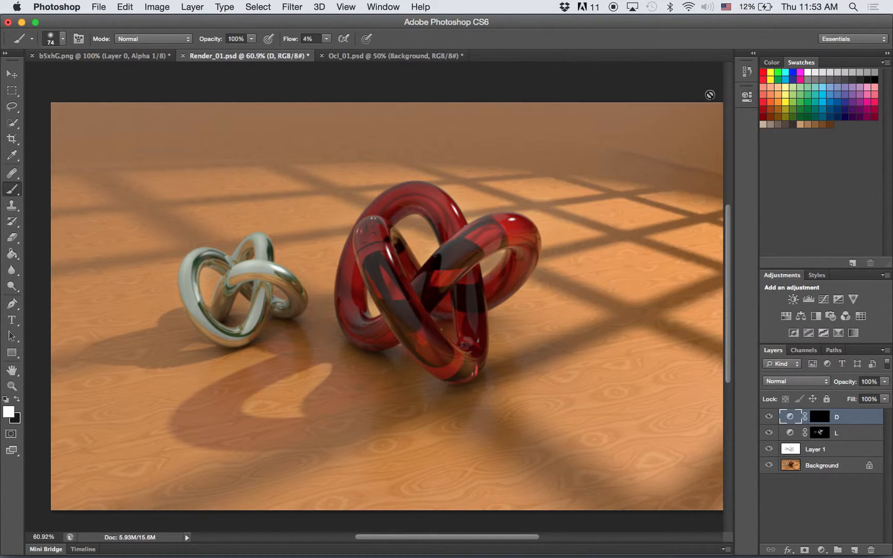
Step: Paint white on the D layer's mask with 294 px and 803 px brushes at 4% flow to darken the image's edges and corners
left_click(822, 422)
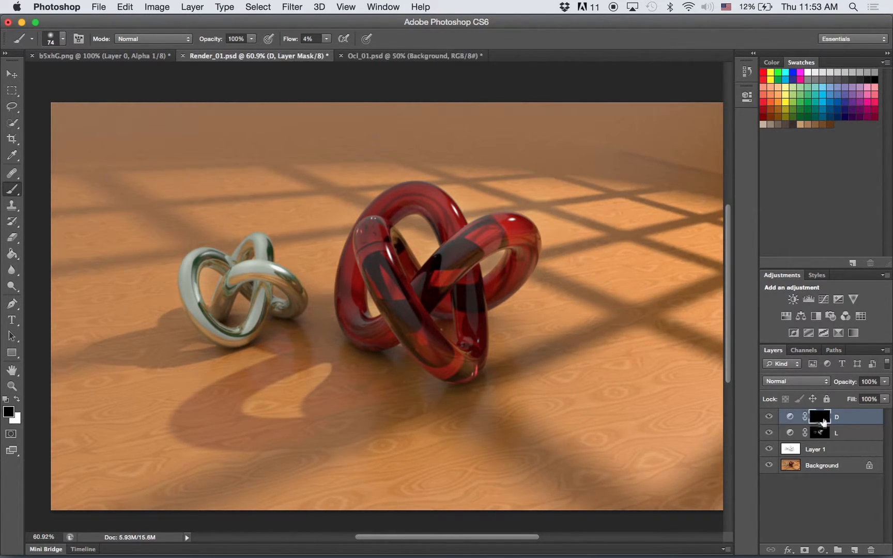
left_click_drag(368, 231, 392, 233, "ctrl+alt")
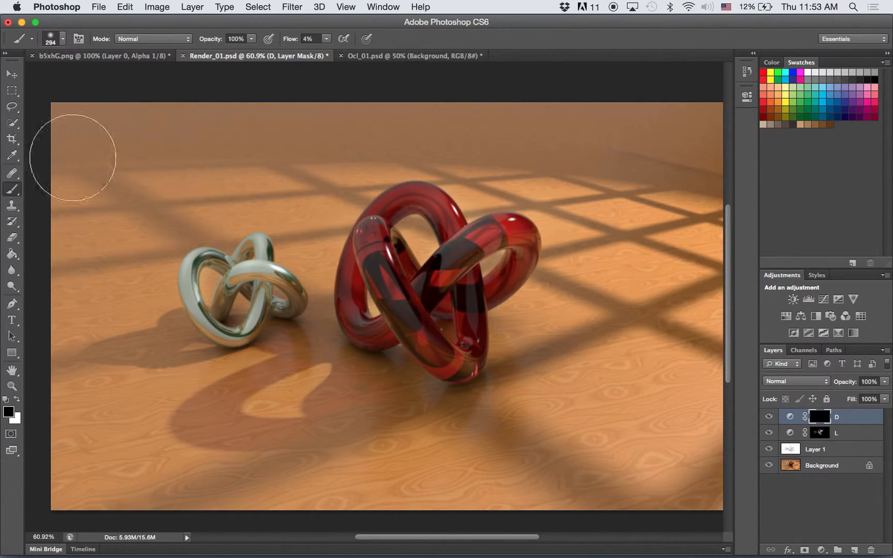
key("x")
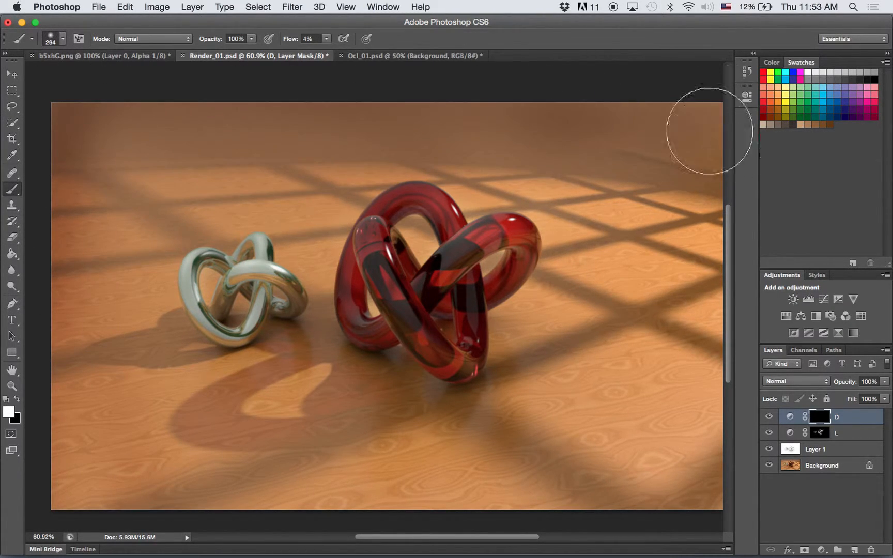
left_click_drag(630, 465, 666, 466, "ctrl+alt")
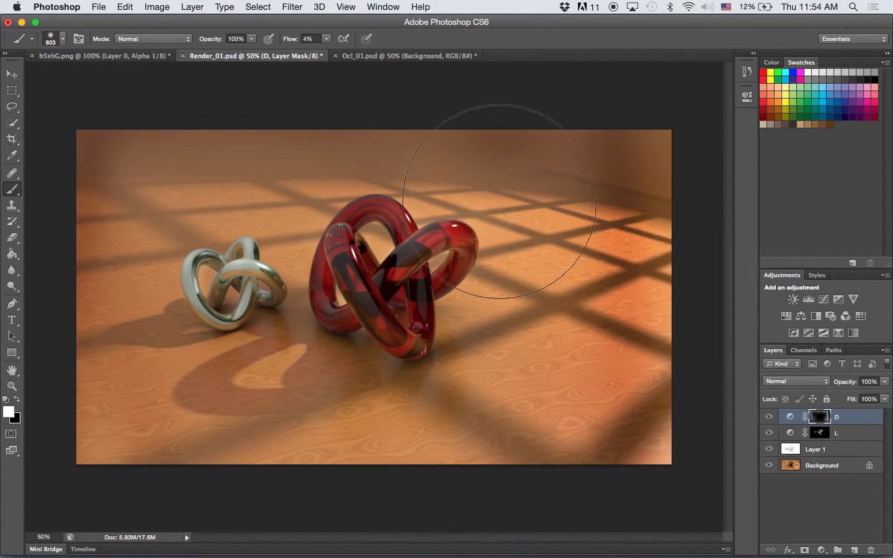
key("super+minus")
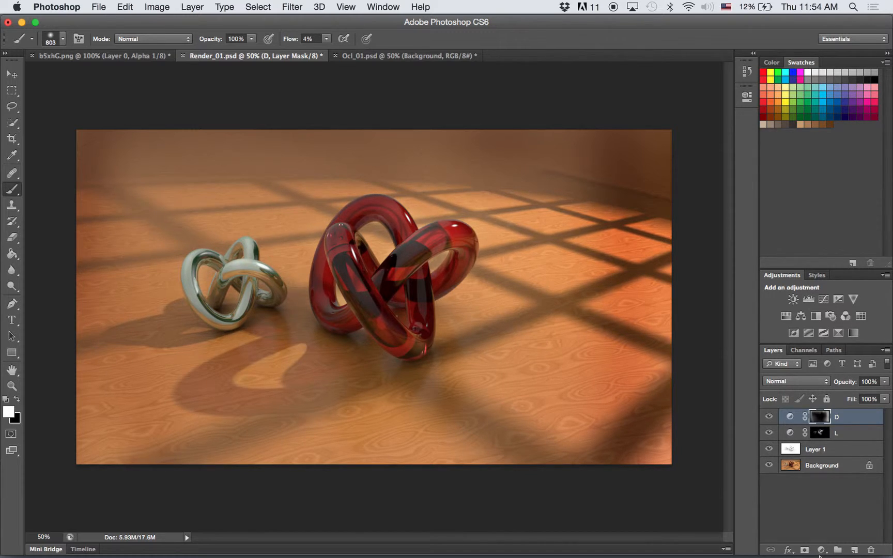
Step: Paint black on D's mask with the 803 px brush to soften the darkening over the sunlit floor beside the red knot
left_click(821, 551)
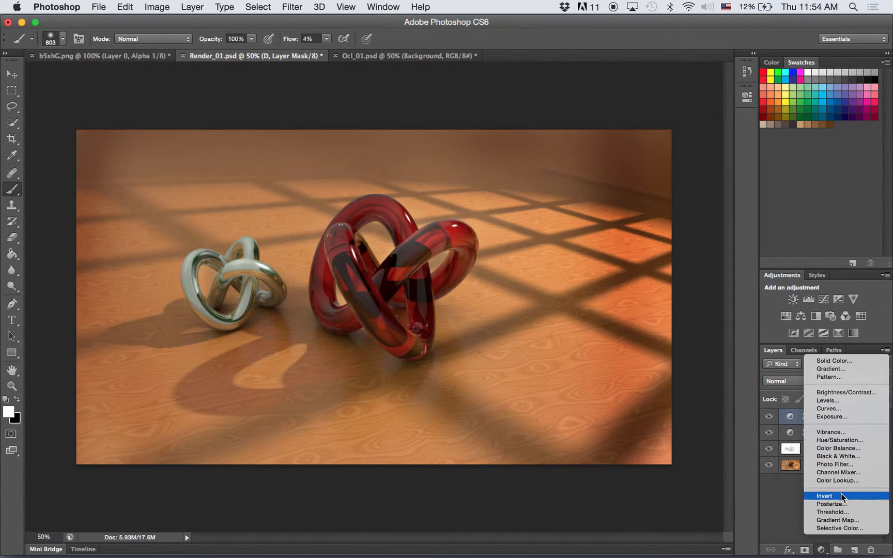
left_click(720, 505)
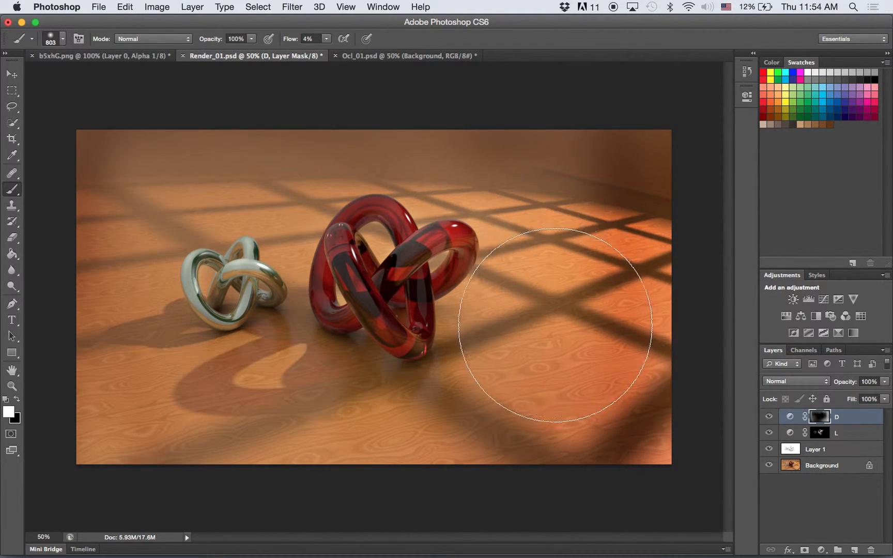
key("x")
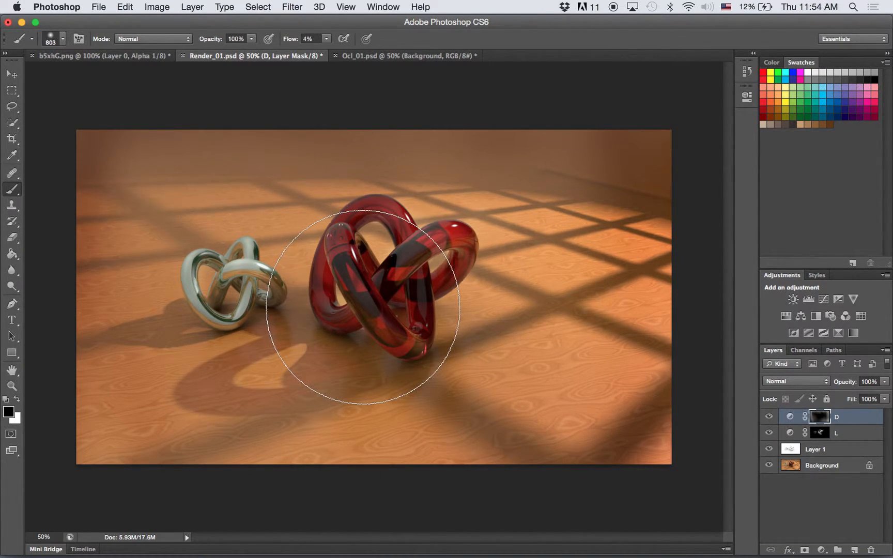
left_click(790, 418)
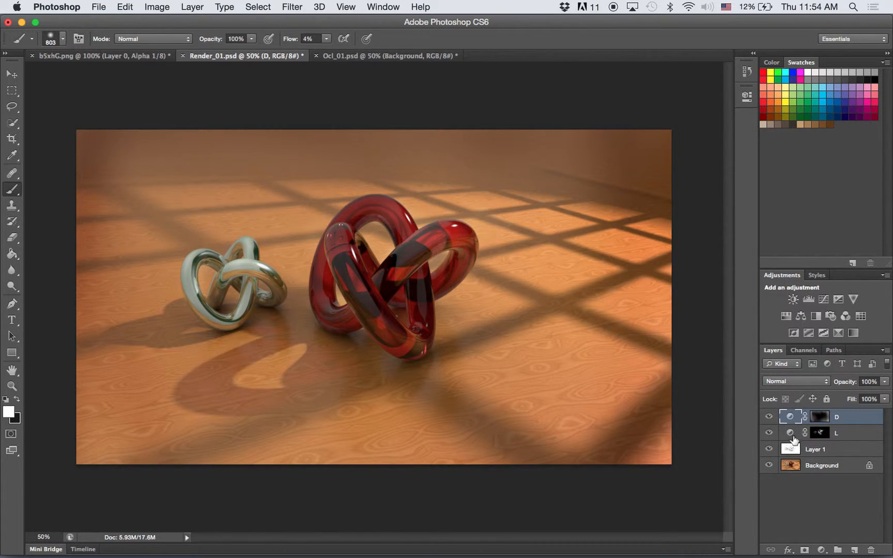
mouse_move(885, 383)
left_mouse_down()
mouse_move(865, 397)
mouse_move(890, 394)
left_mouse_up()
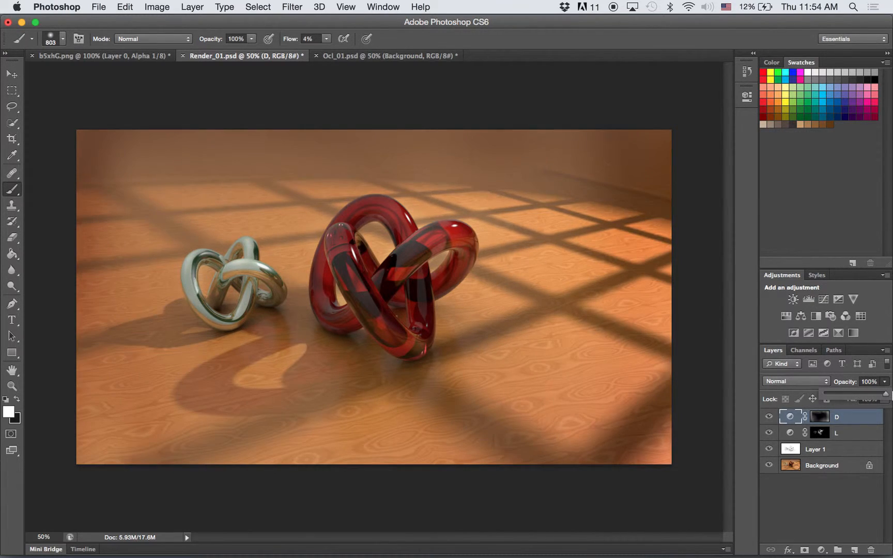
left_click(502, 215)
key("v")
key("c")
key("b")
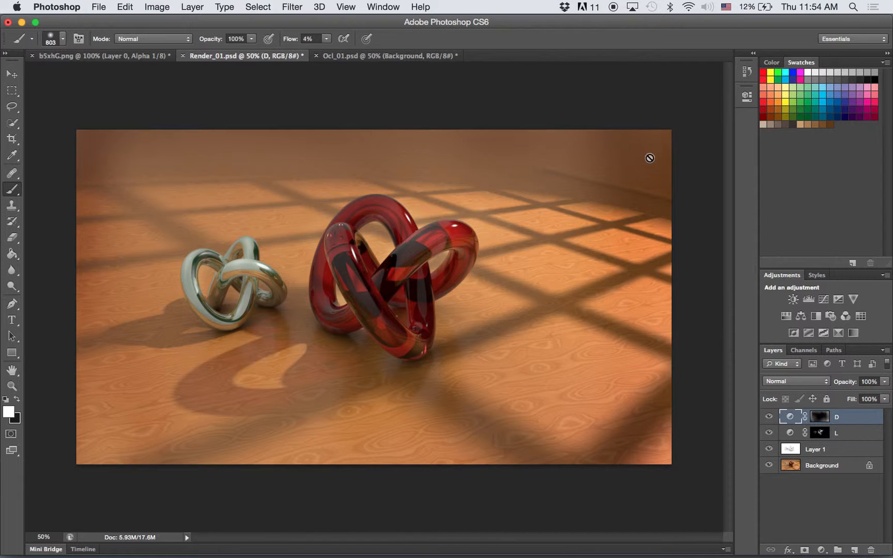
Step: Refine D's mask by painting black over the upper-right wall and white around the image corners with the 803 px brush
left_click(820, 416)
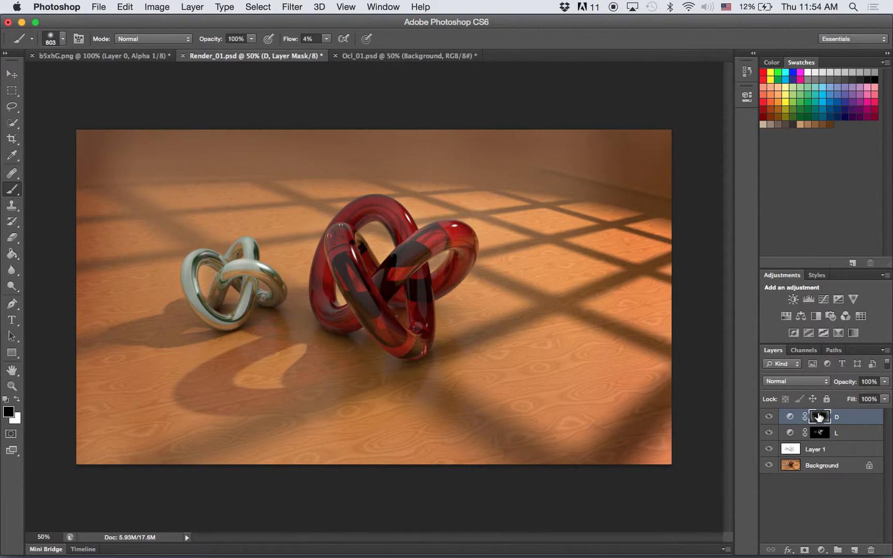
mouse_move(642, 163)
left_mouse_down()
mouse_move(580, 152)
mouse_move(601, 241)
mouse_move(548, 200)
left_mouse_up()
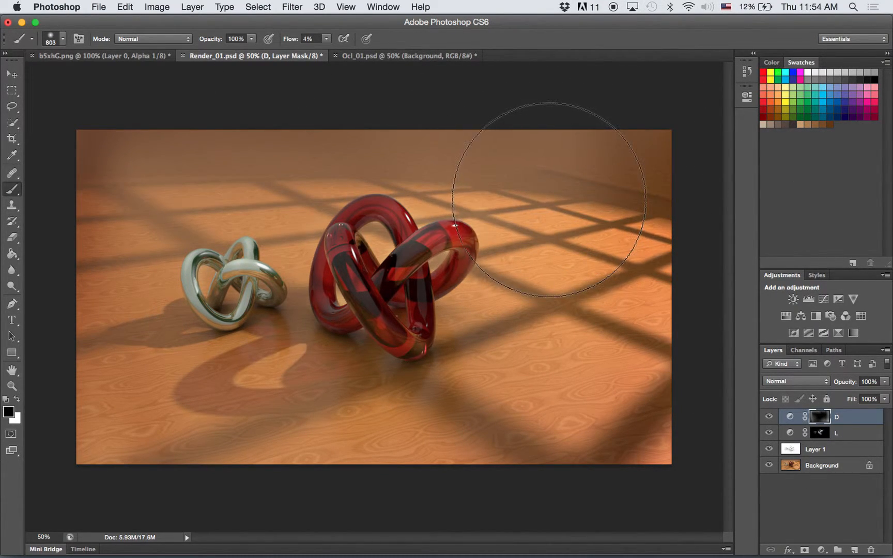
key("x")
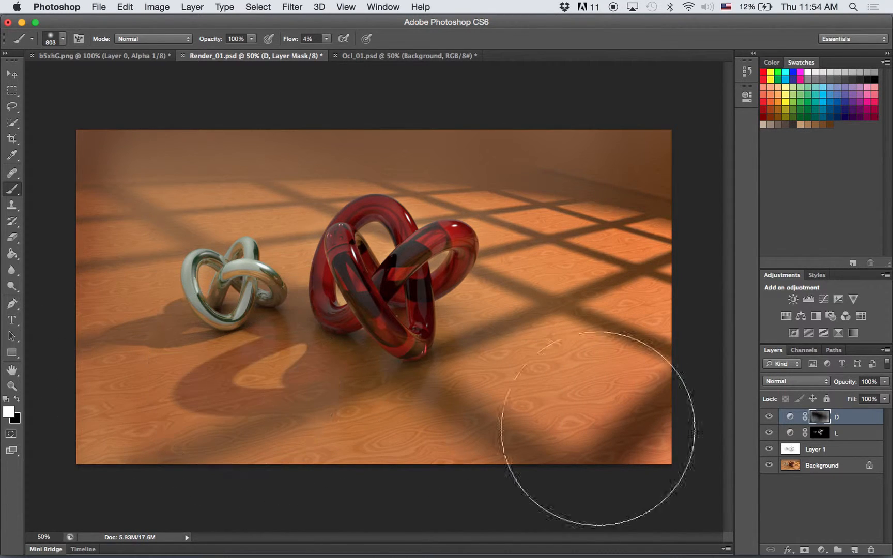
Step: Paint on the L layer's mask with the 803 px brush at 4% flow to brighten the sunlit floor beside the red knot
left_click(821, 433)
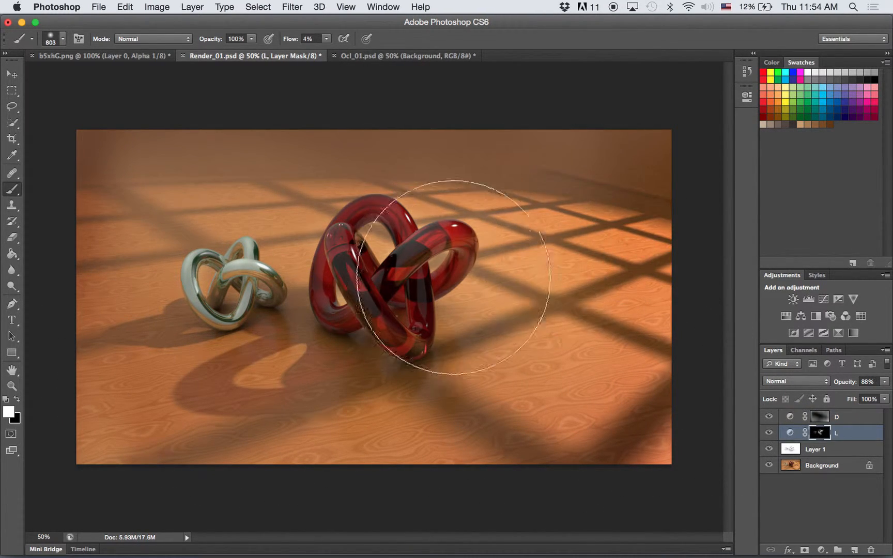
key("x")
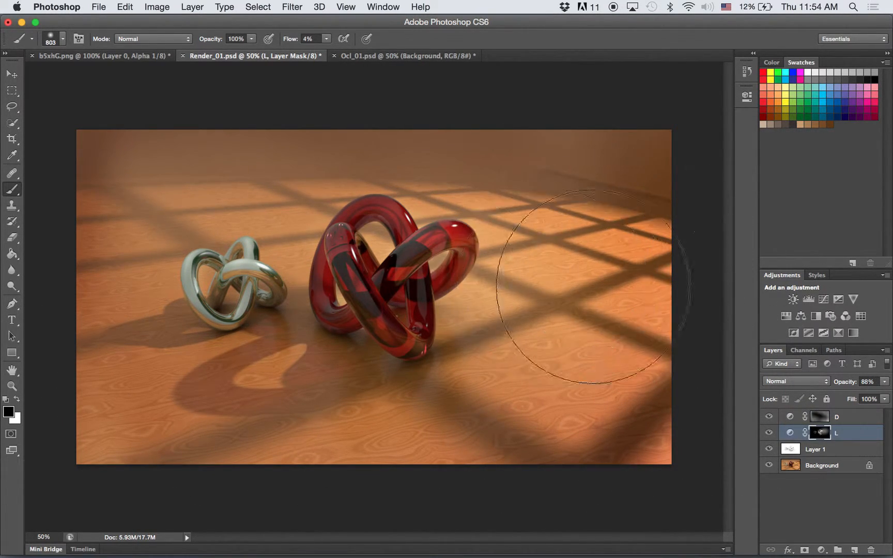
key("z")
left_click_drag(359, 259, 364, 260)
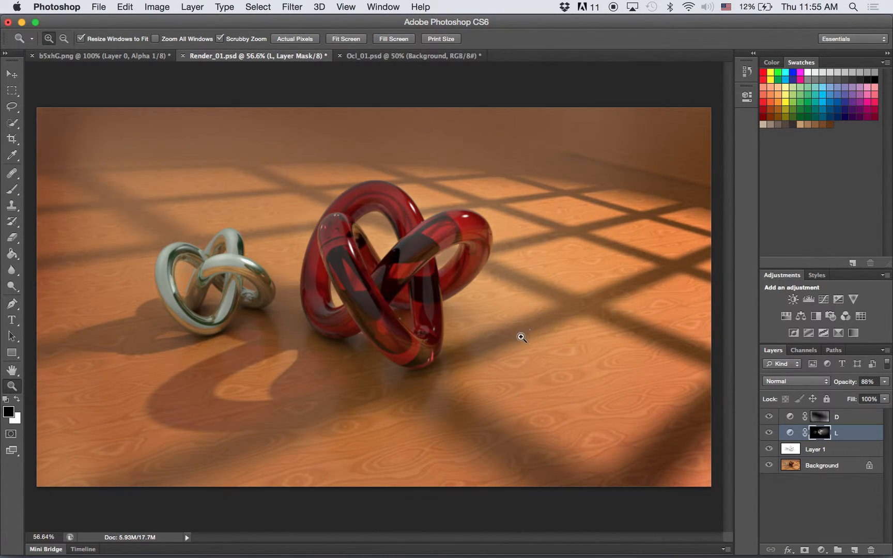
left_click_drag(522, 337, 494, 340)
left_click_drag(442, 290, 452, 285)
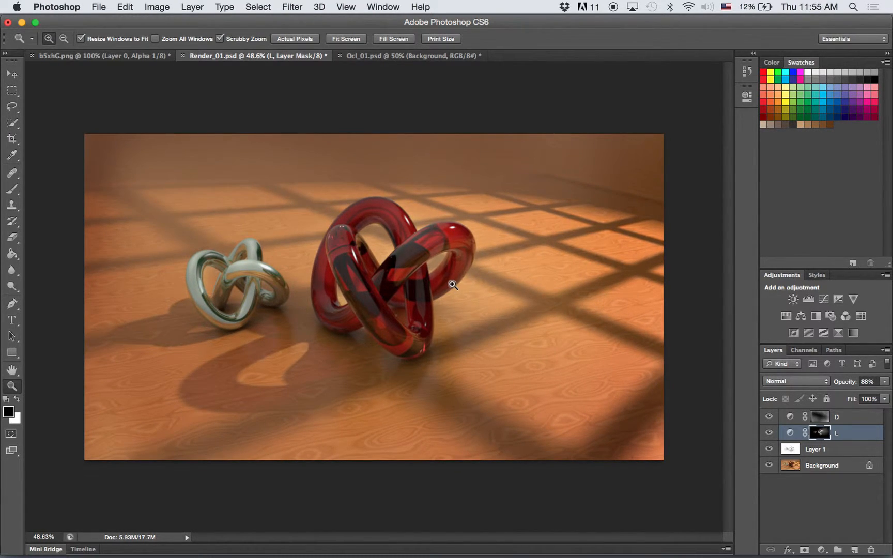
Step: Hide the L and D layers and stamp the visible render and occlusion layers into a new layer above Layer 1
double_click(816, 465)
left_click(584, 137)
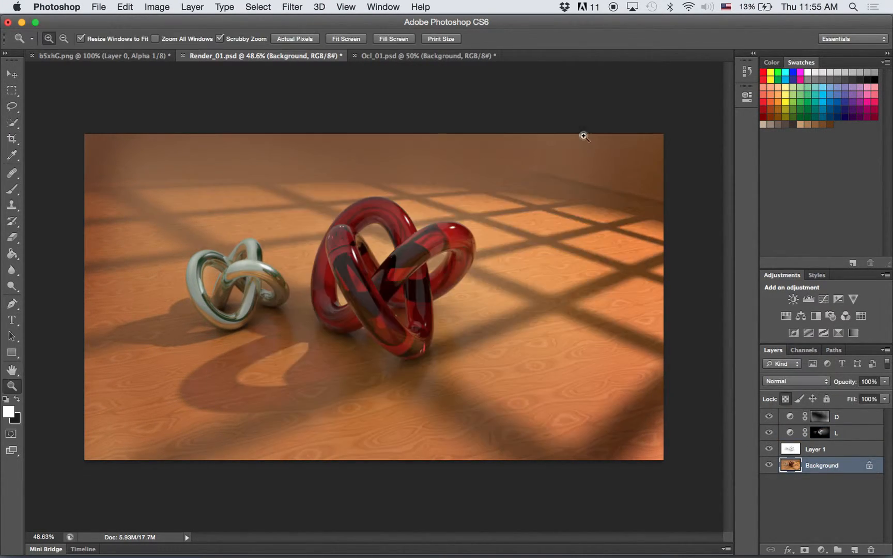
left_click(805, 452)
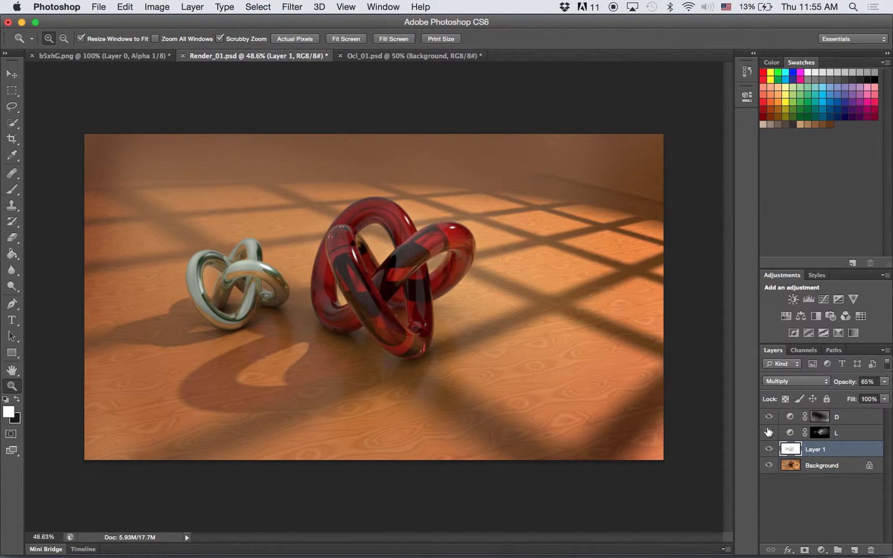
left_click(769, 432)
left_click(768, 417)
key("super+alt+shift+e")
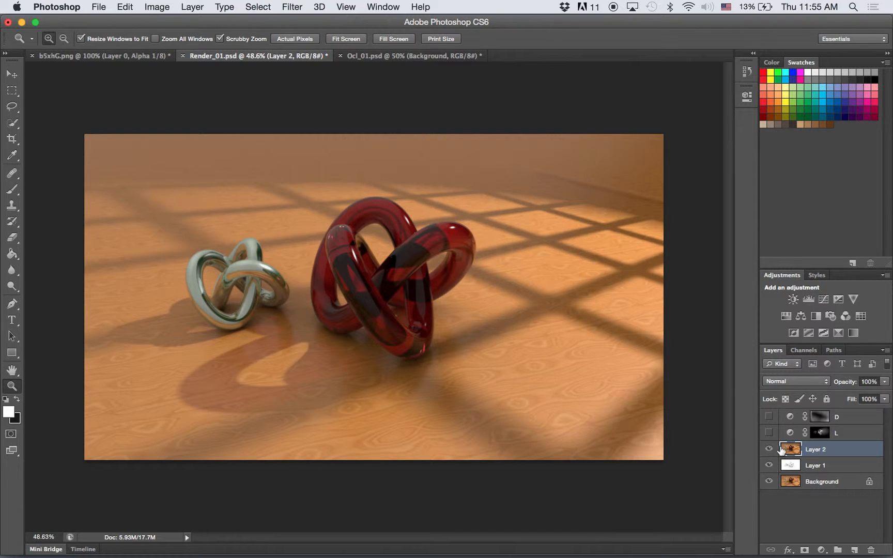
Step: Show the L and D layers again and duplicate the stamped layer
left_click(769, 433)
left_click(769, 416)
key("super+j")
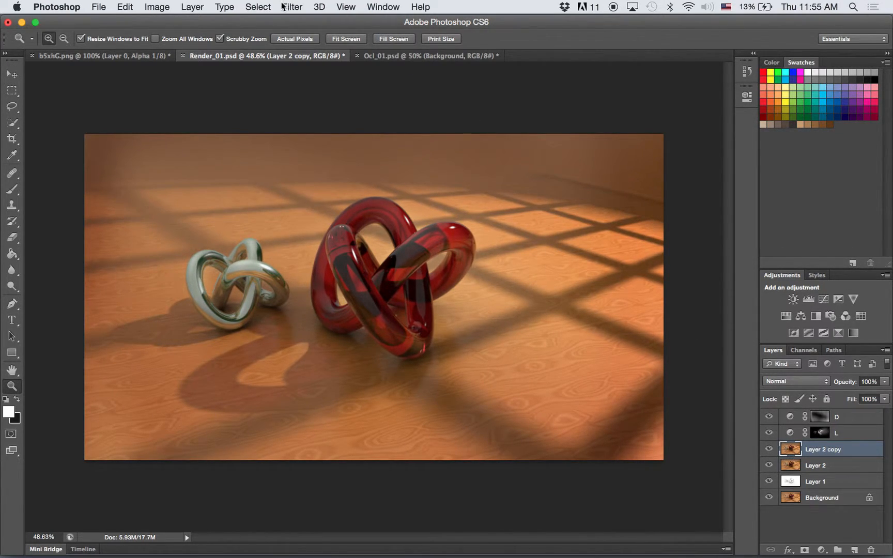
Step: Apply a Gaussian Blur with a 3.0 pixel radius to the duplicated layer
left_click(289, 7)
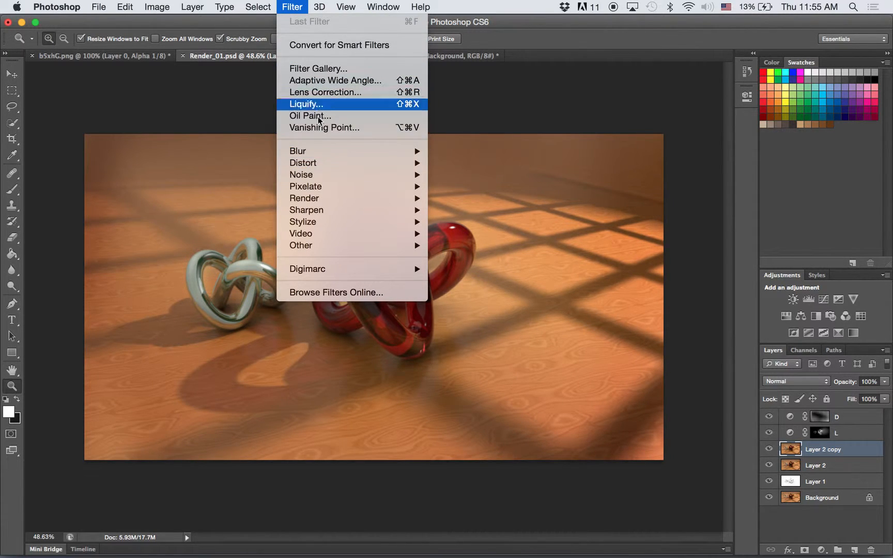
mouse_move(318, 150)
left_click(468, 245)
left_click_drag(386, 235, 435, 235)
left_click_drag(413, 292, 430, 288)
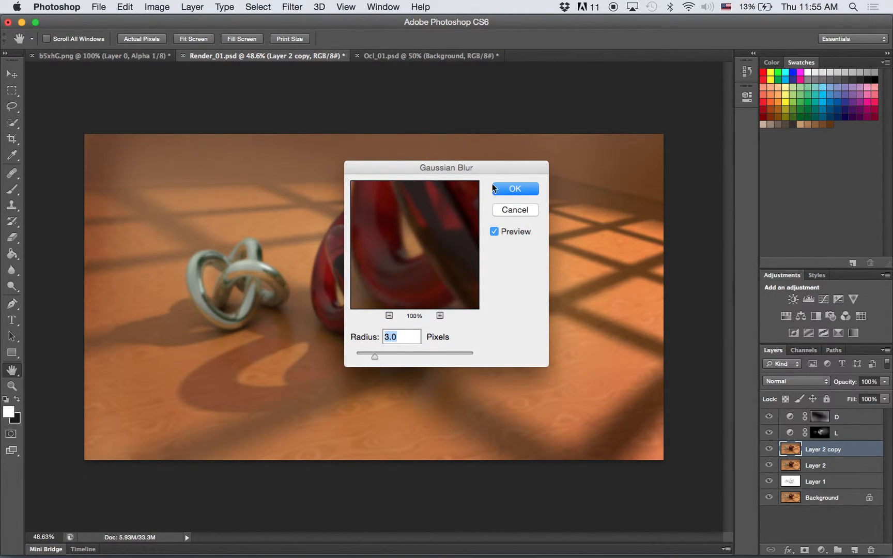
left_click(515, 190)
key("z")
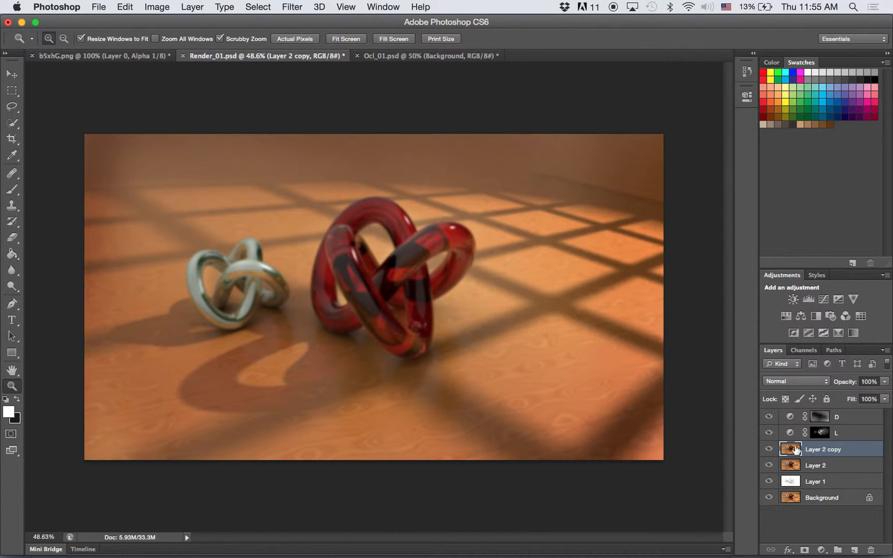
Step: Add a layer mask to the blurred copy and paint black over the knots with the 803 px brush at 50% flow
left_click(804, 550)
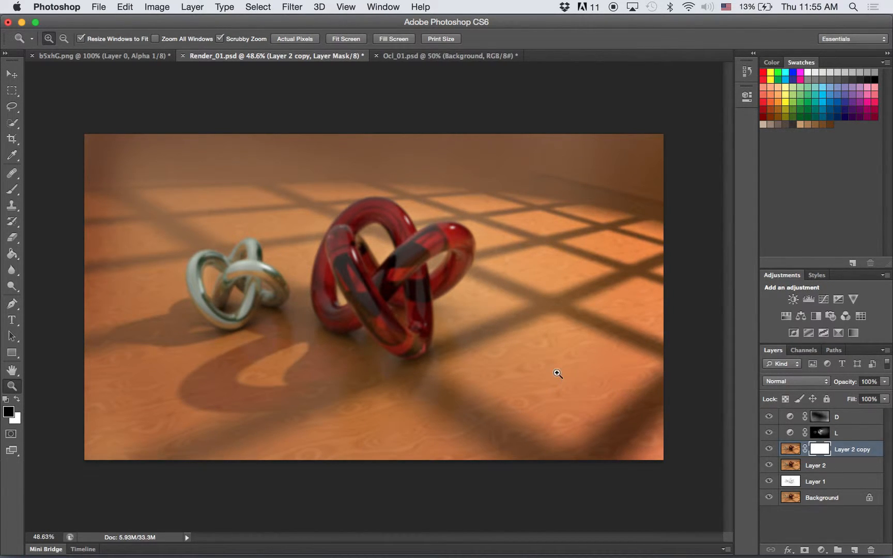
key("b")
left_click(326, 39)
mouse_move(387, 250)
left_mouse_down()
mouse_move(406, 281)
mouse_move(269, 289)
mouse_move(439, 285)
left_mouse_up()
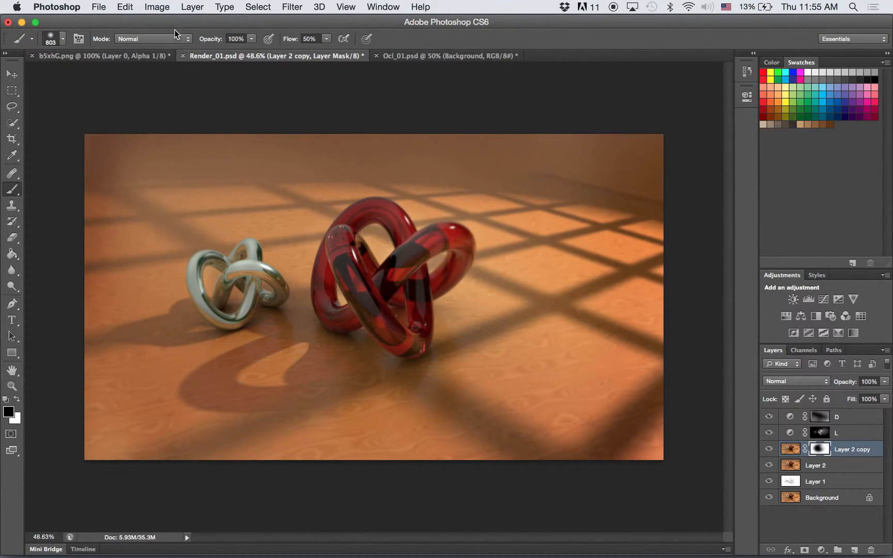
Step: Start saving the composite under a new name in the sourceimages folder, adding Final before Render_01.psd
left_click(100, 5)
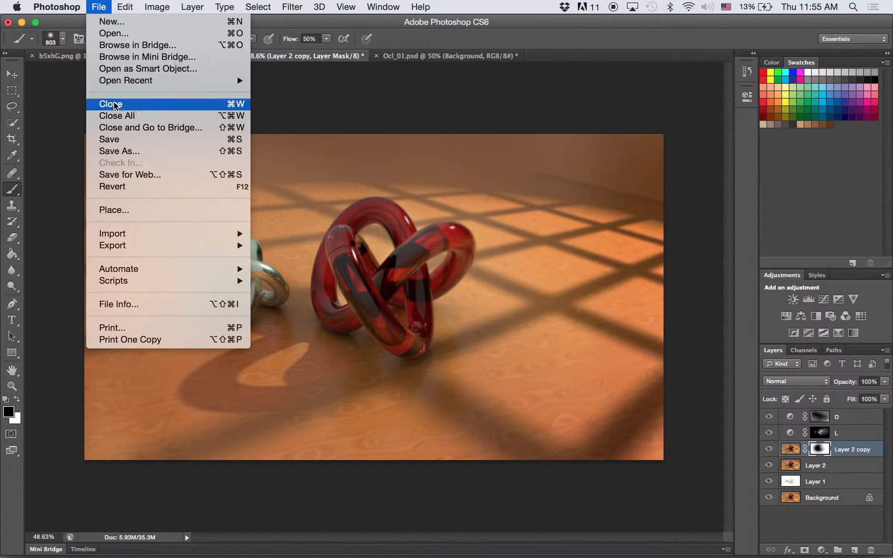
left_click(114, 152)
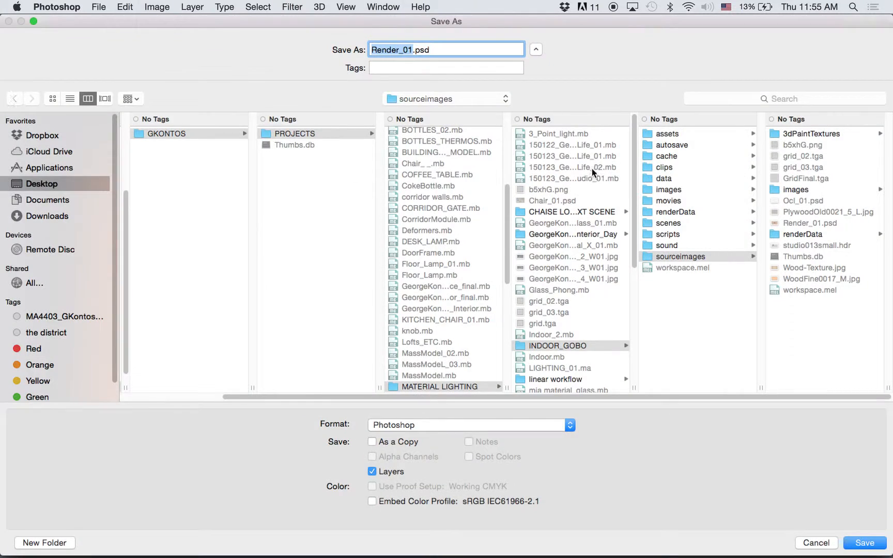
left_click(374, 49)
type("Final")
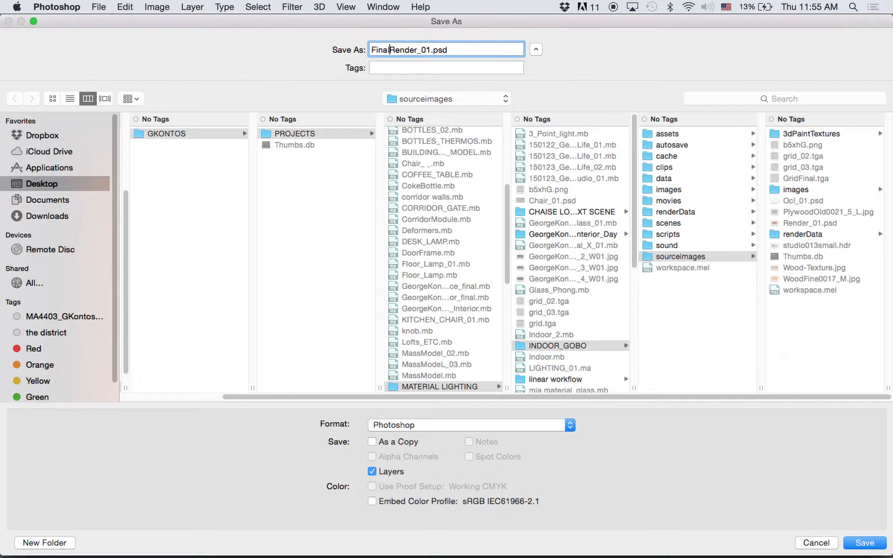